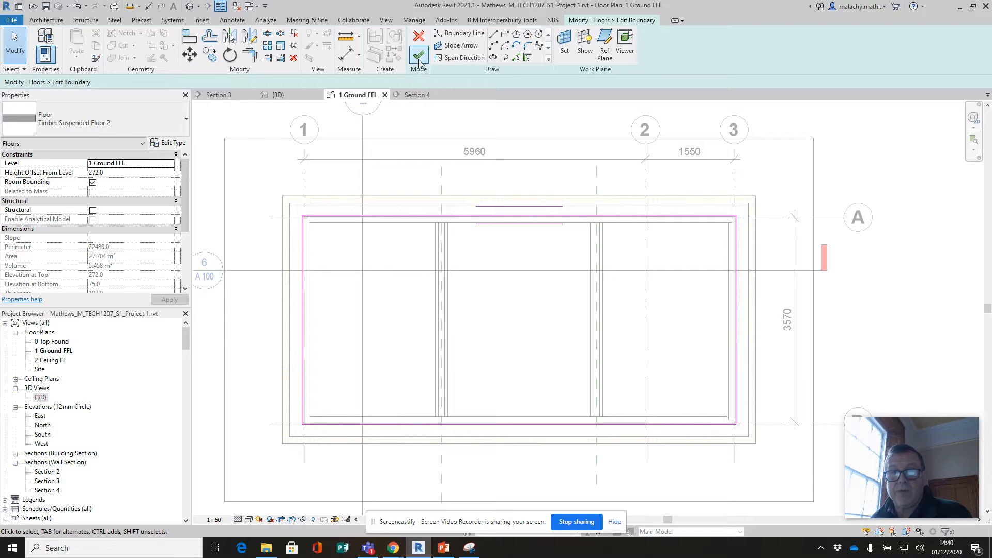
# - Finish the boundary sketch of the timber suspended floor and deselect the floor
pyautogui.click(419, 56)
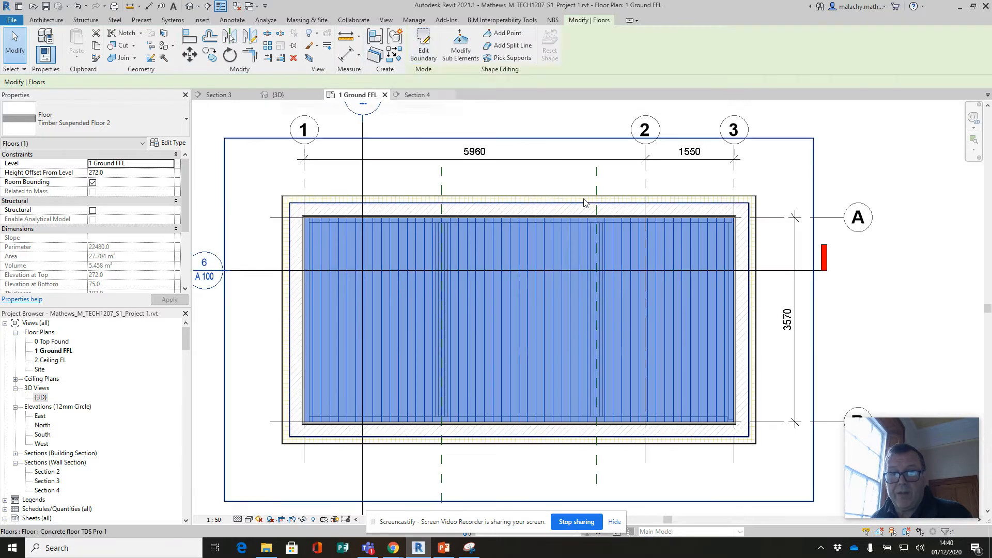
pyautogui.click(883, 310)
pyautogui.scroll(-2, 883, 314)
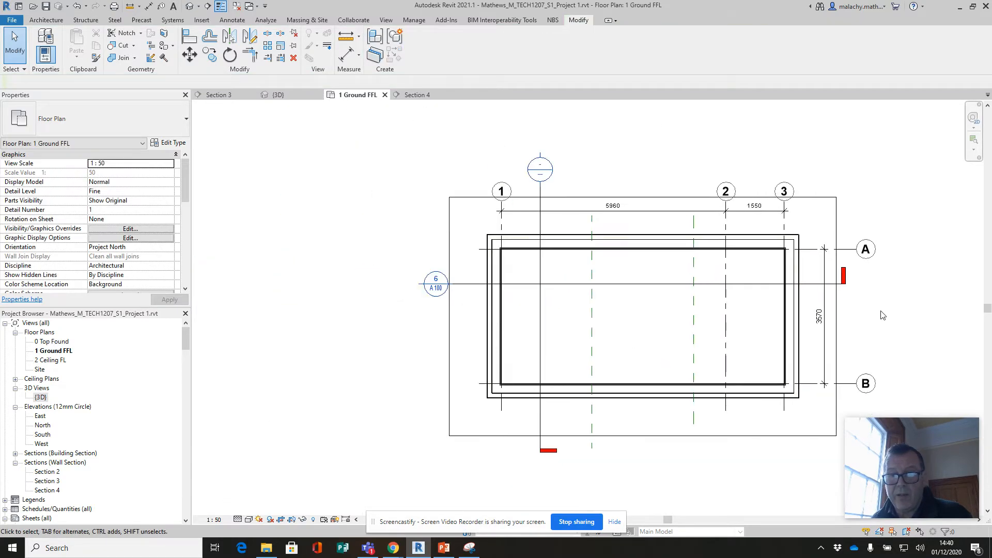
pyautogui.moveTo(883, 312); pyautogui.dragTo(828, 306, button='middle')
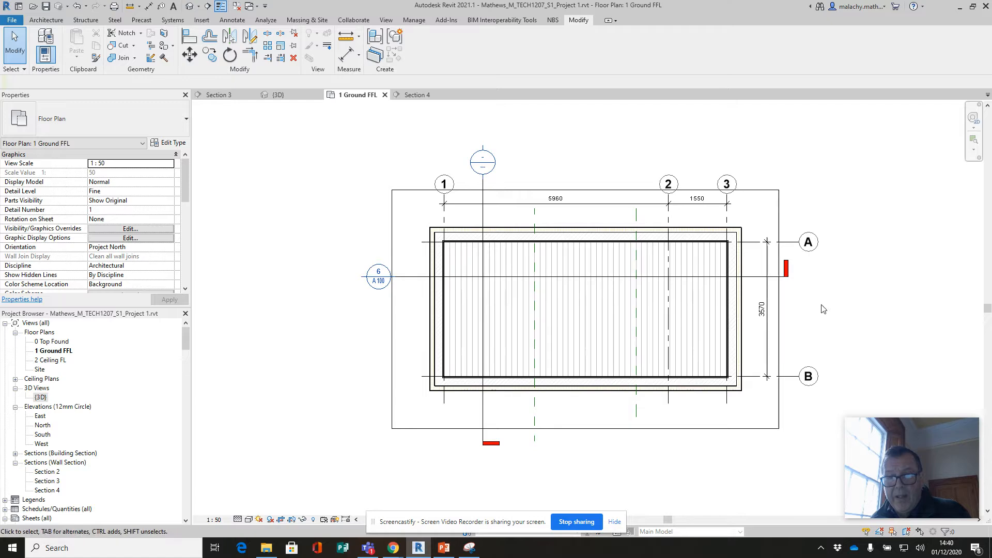
# - Check the transparency of the Wood - Flooring finish material in the layer structure of the Timber Suspended Floor 2 type
pyautogui.click(606, 339)
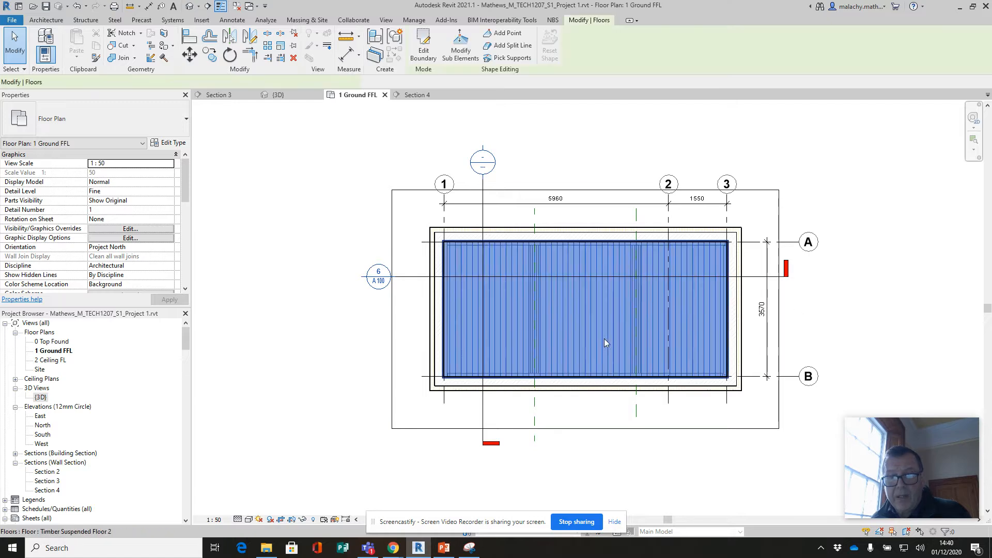
pyautogui.click(169, 143)
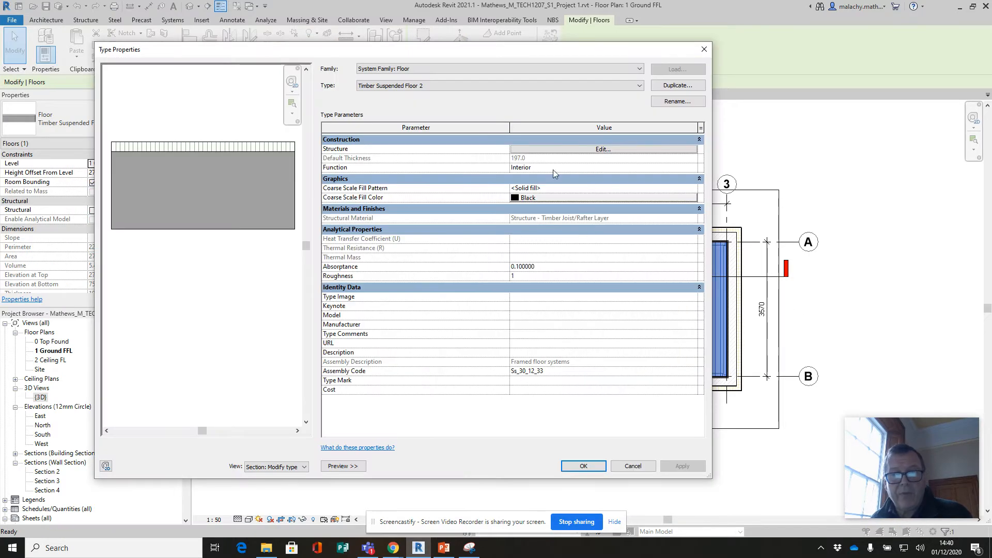
pyautogui.click(558, 149)
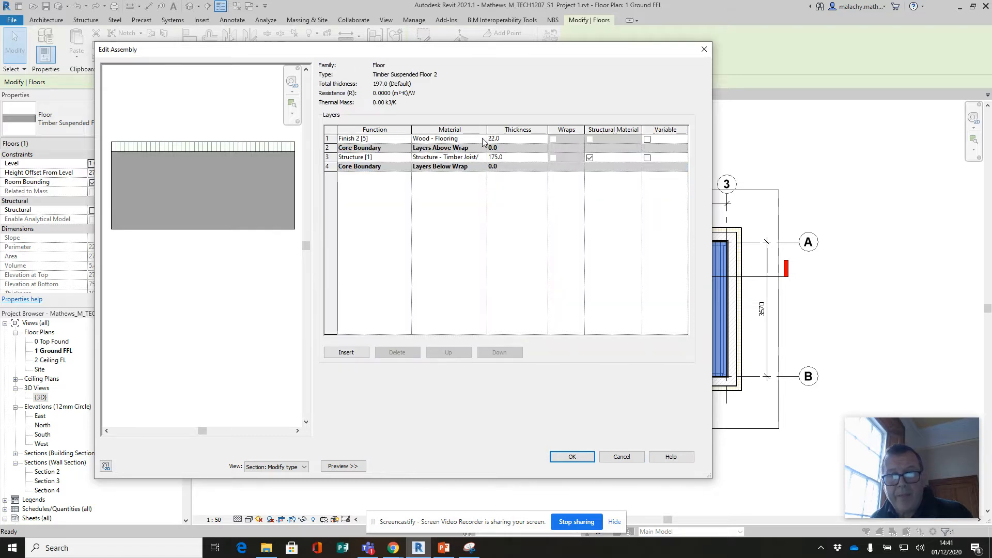
pyautogui.click(482, 139)
pyautogui.click(483, 138)
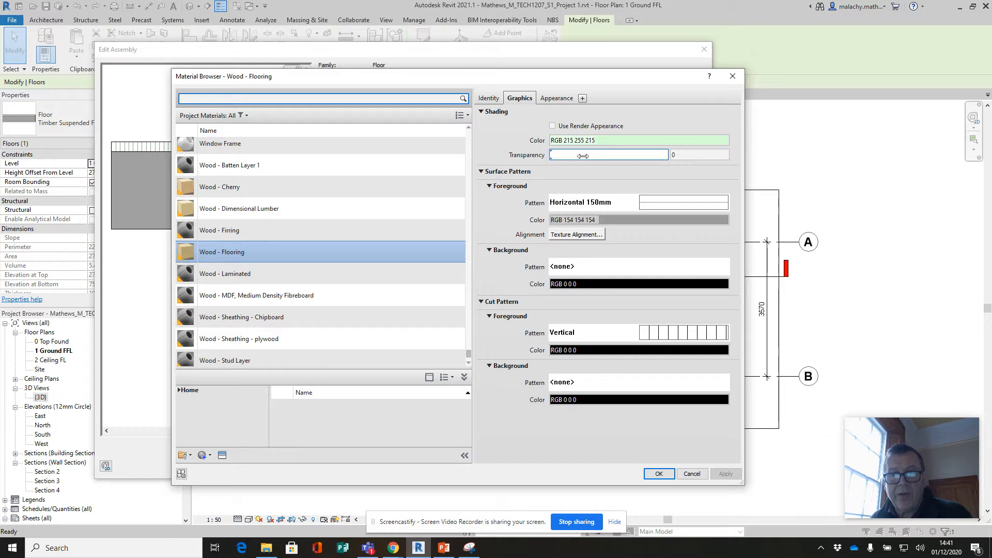
pyautogui.click(676, 155)
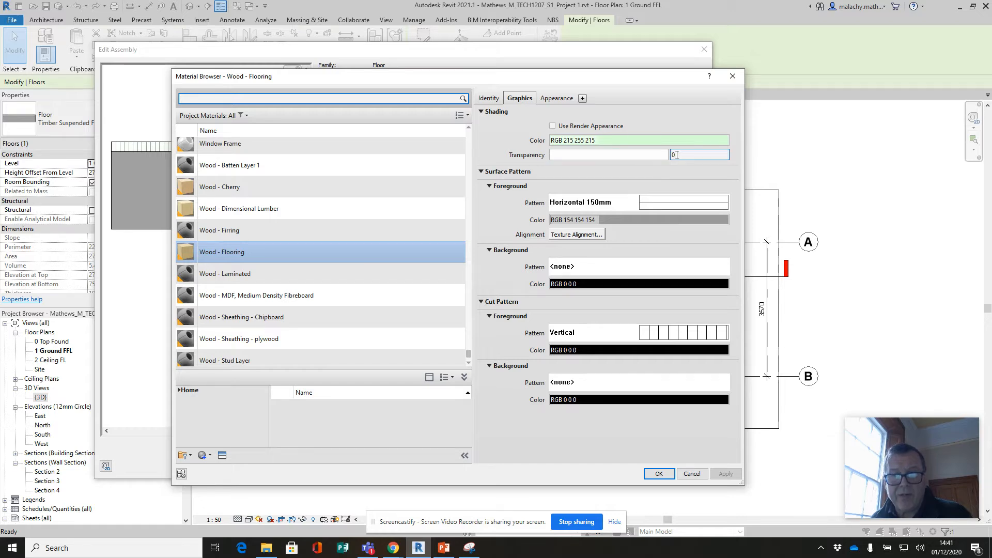
pyautogui.click(660, 474)
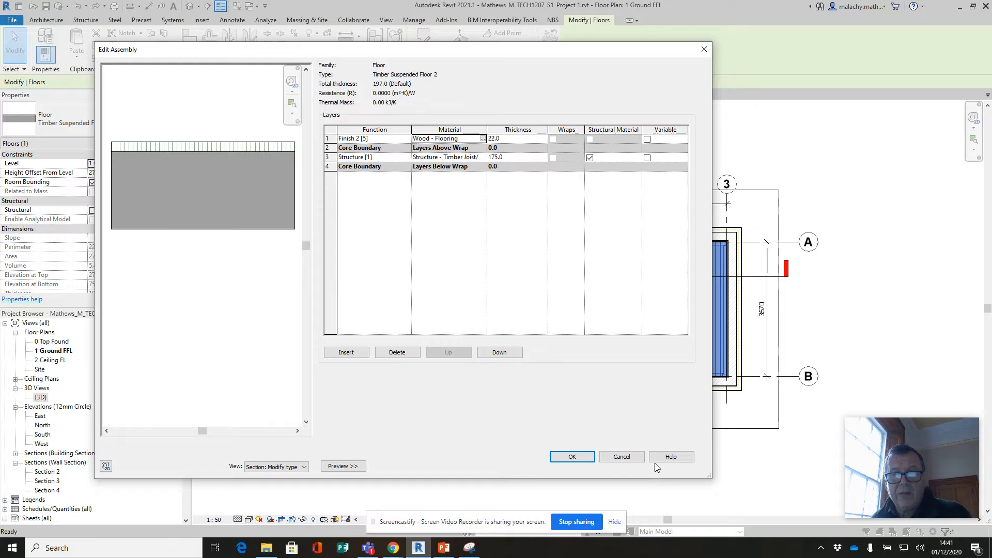
# - Check the transparency of the floor's Structure - Timber Joist/Rafter Layer material, then close the floor type's settings
pyautogui.click(483, 158)
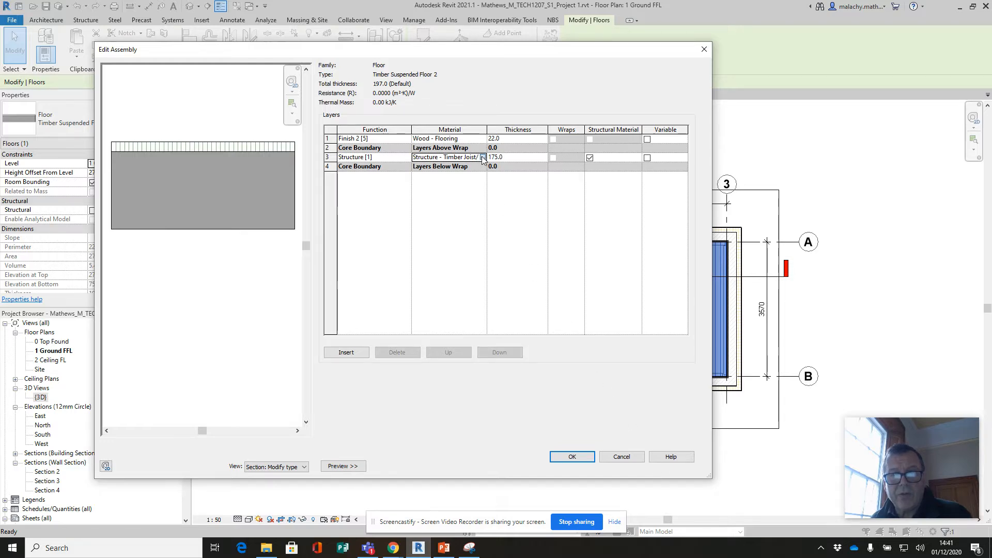
pyautogui.click(482, 157)
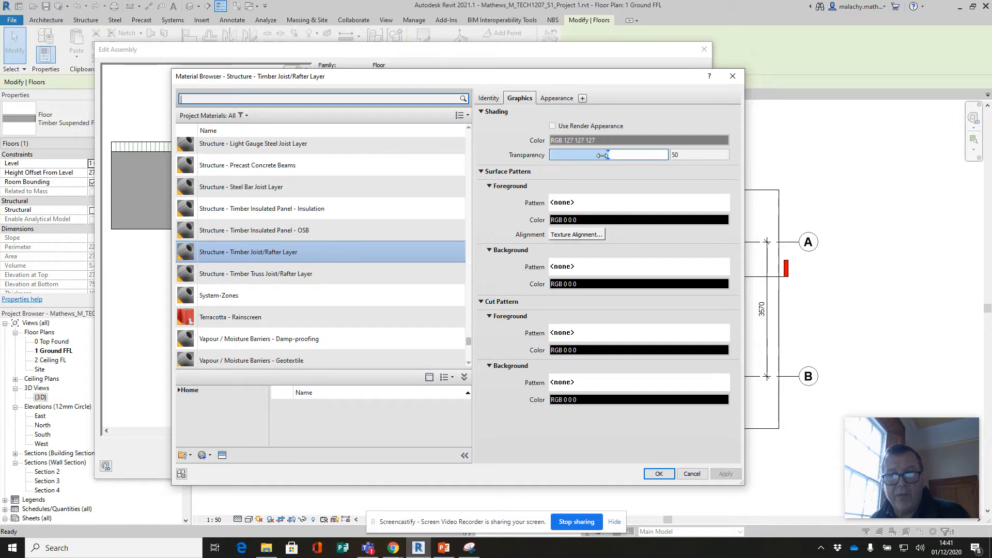
pyautogui.click(659, 474)
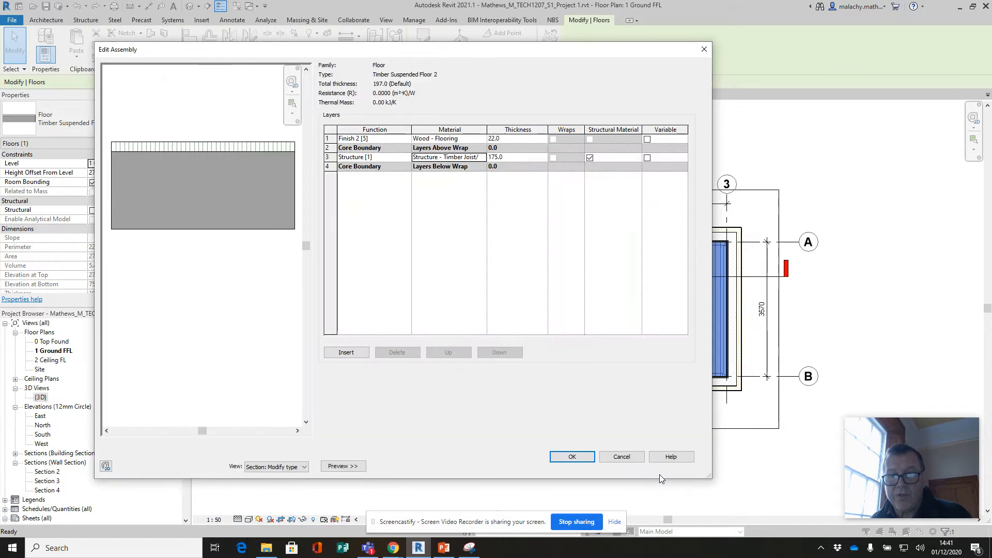
pyautogui.click(573, 458)
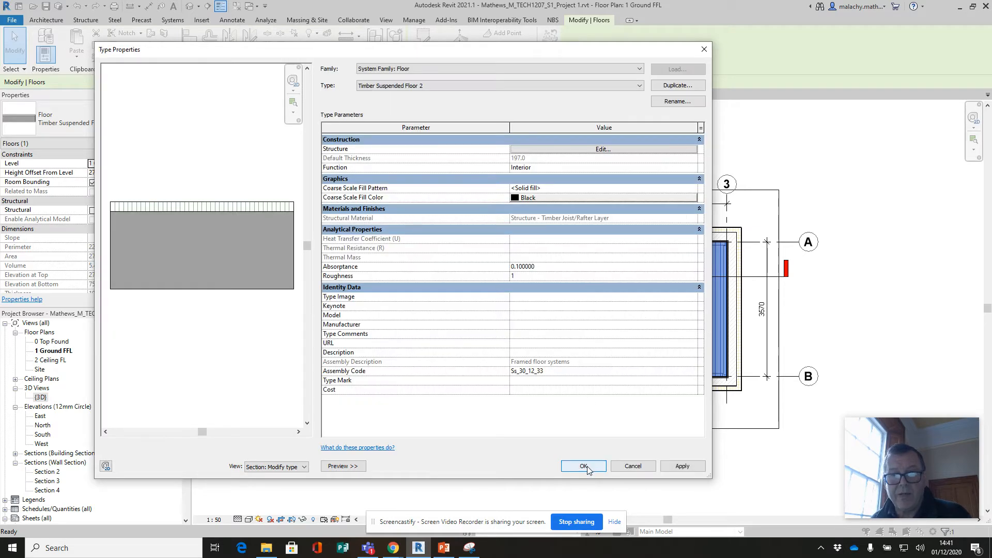
pyautogui.click(584, 467)
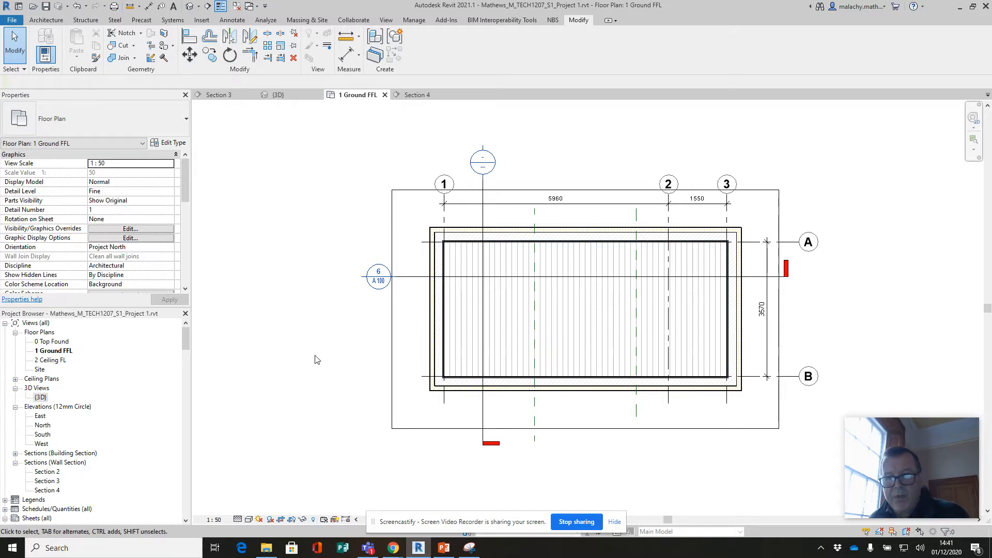
# - Open the default {3D} view and duplicate it with detailing
pyautogui.doubleClick(40, 397)
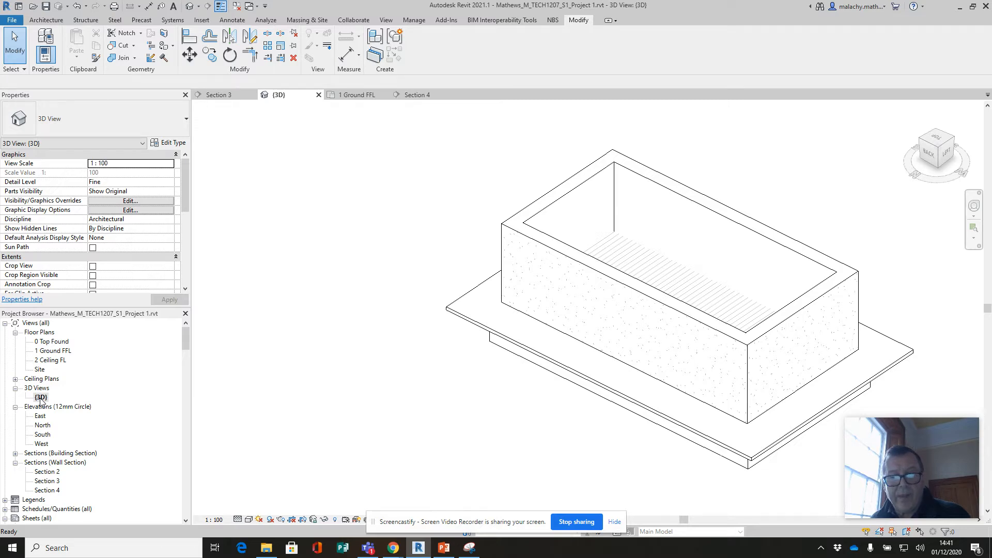
pyautogui.rightClick(41, 398)
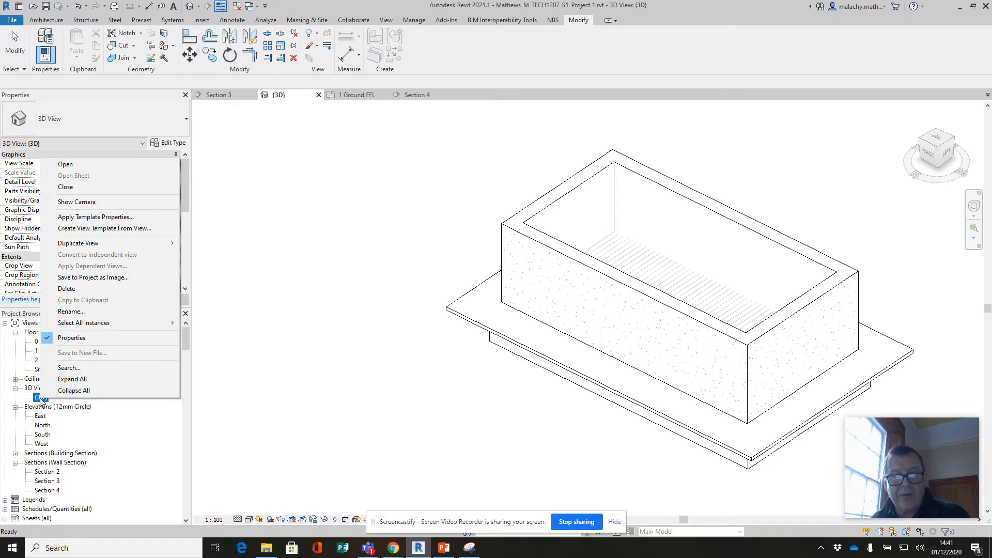
pyautogui.moveTo(80, 246)
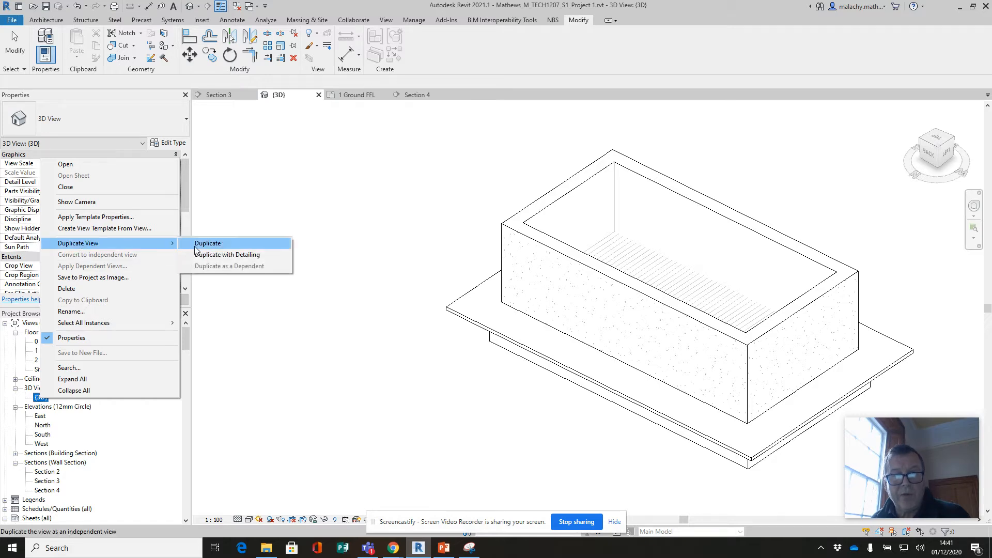
pyautogui.click(225, 255)
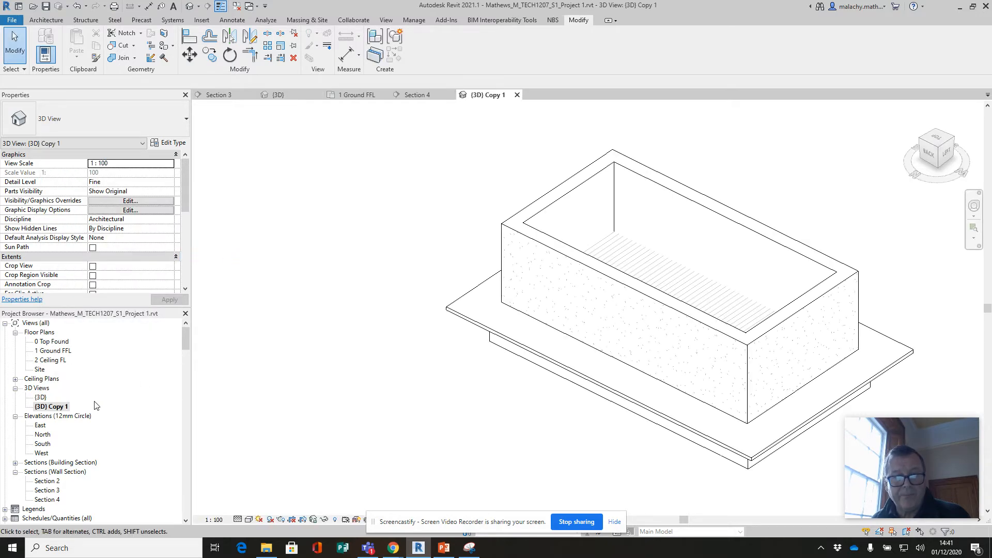
# - Try to rename the duplicated 3D view as "{3D} Section 3D"
pyautogui.rightClick(58, 408)
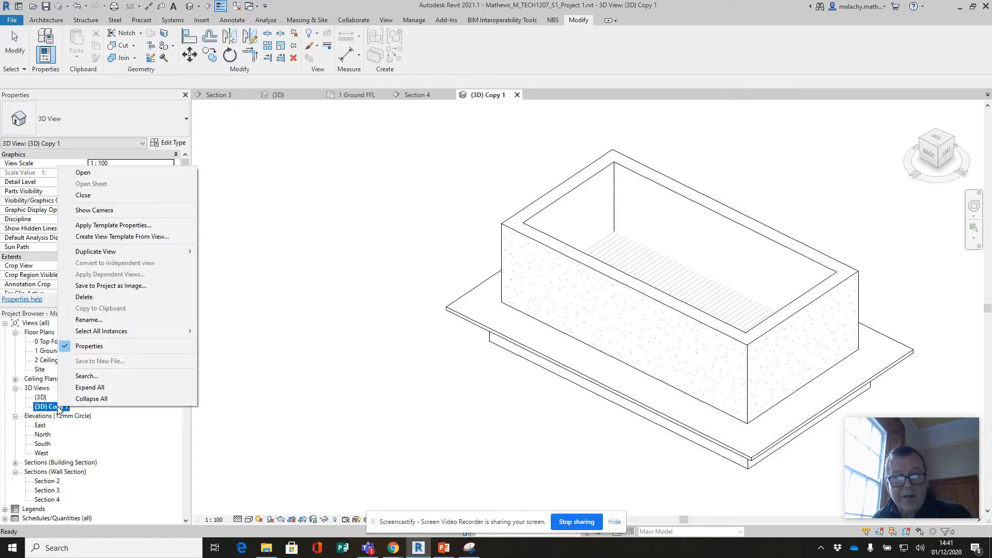
pyautogui.click(77, 317)
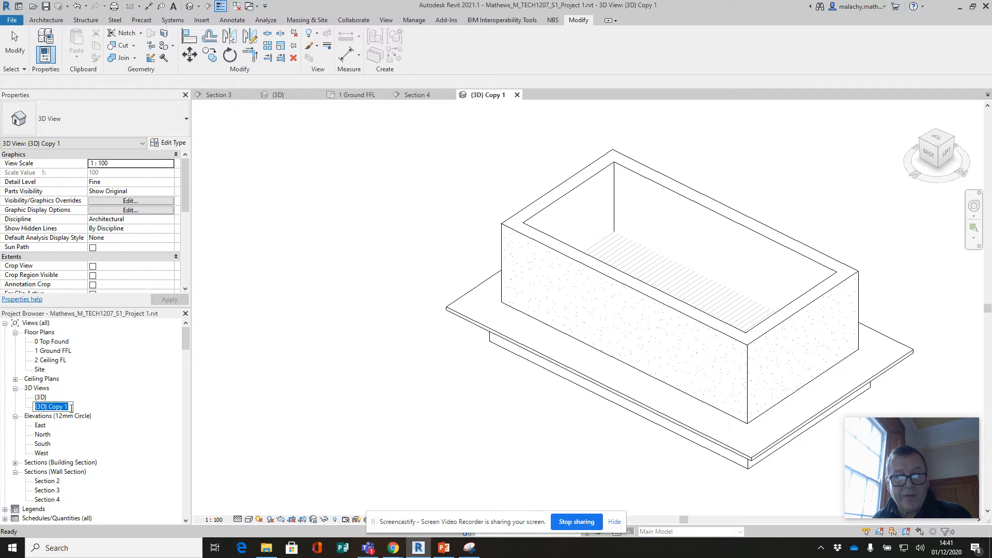
pyautogui.moveTo(71, 408); pyautogui.dragTo(51, 408)
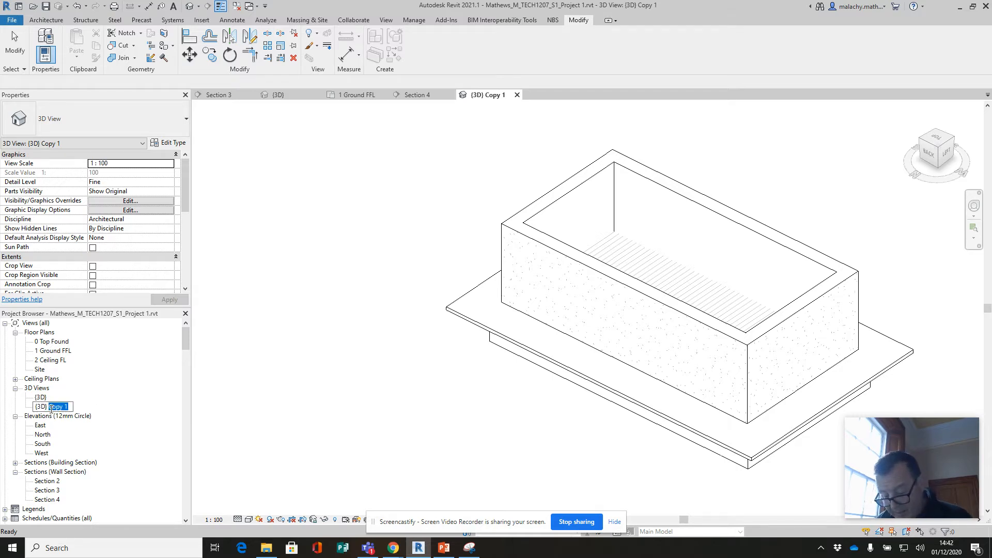
pyautogui.write('Sec')
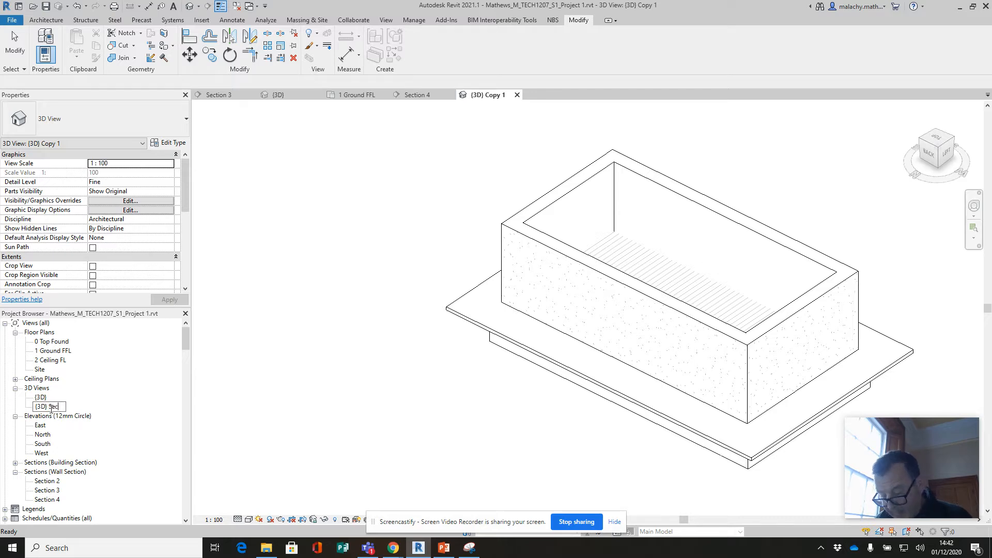
pyautogui.write('tion ')
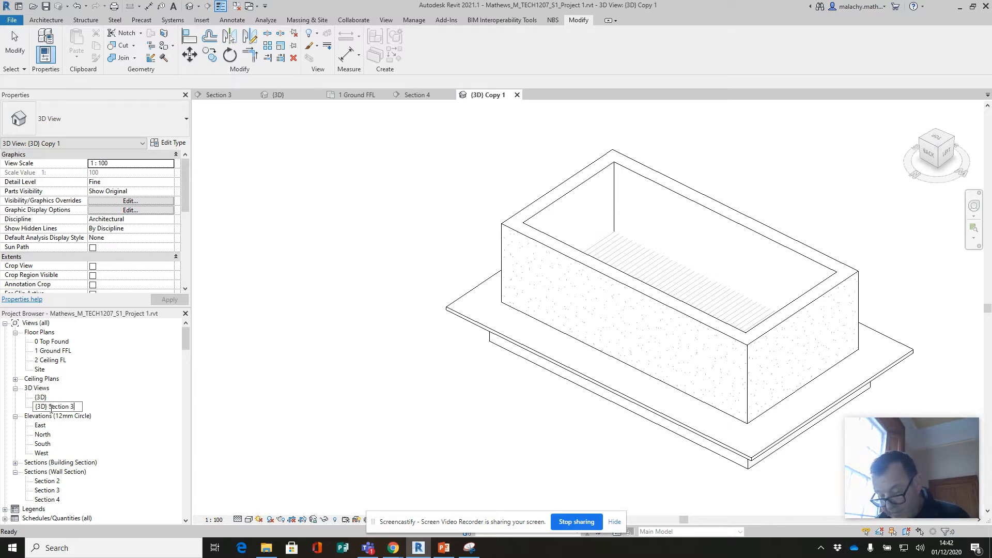
pyautogui.write('3D')
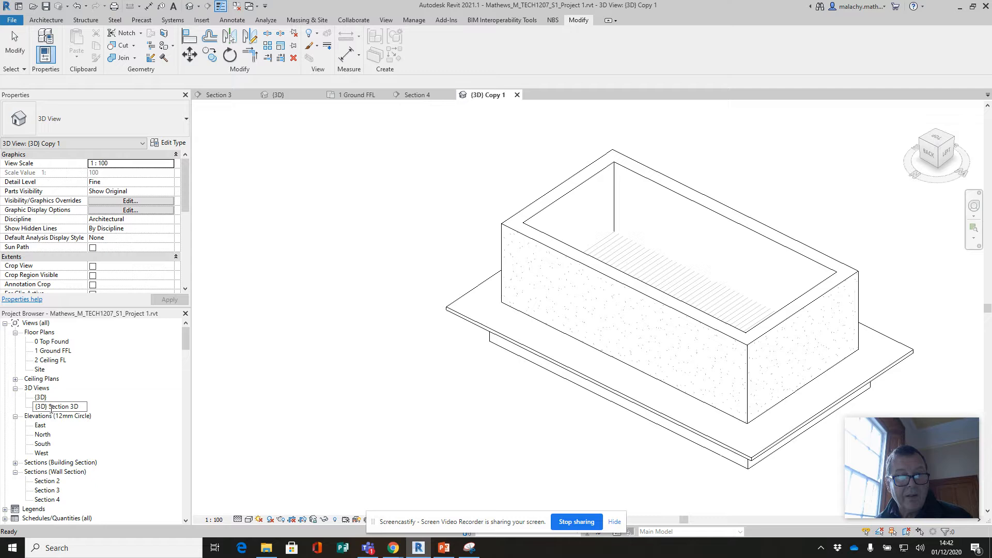
pyautogui.click(153, 437)
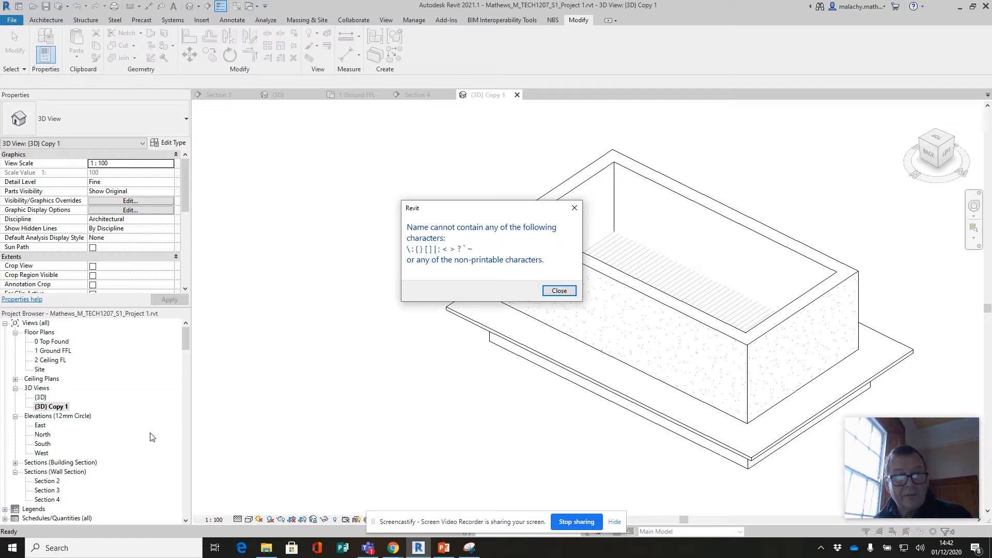
pyautogui.click(549, 293)
# - Rename the duplicated 3D view as "Section 3 D"
pyautogui.click(57, 407)
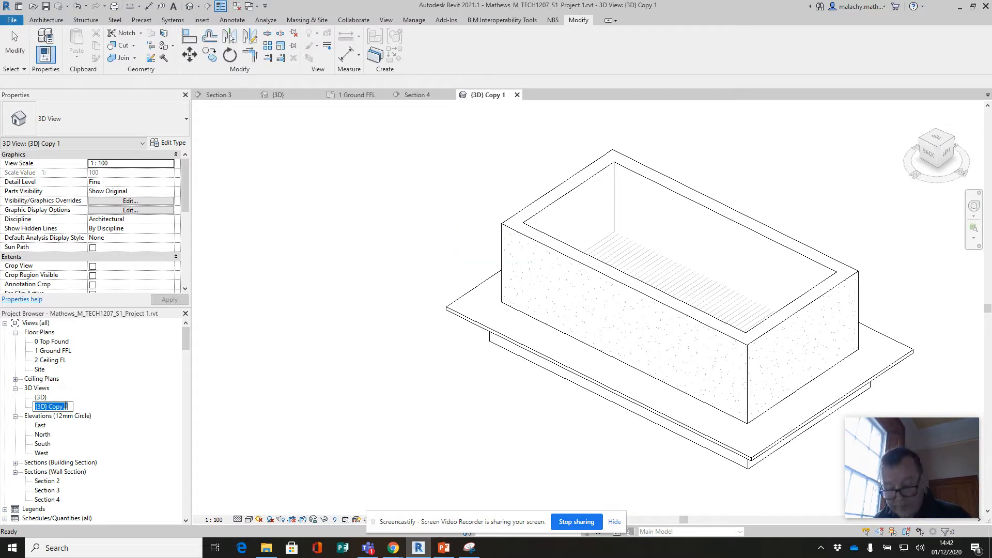
pyautogui.moveTo(70, 406); pyautogui.dragTo(18, 410)
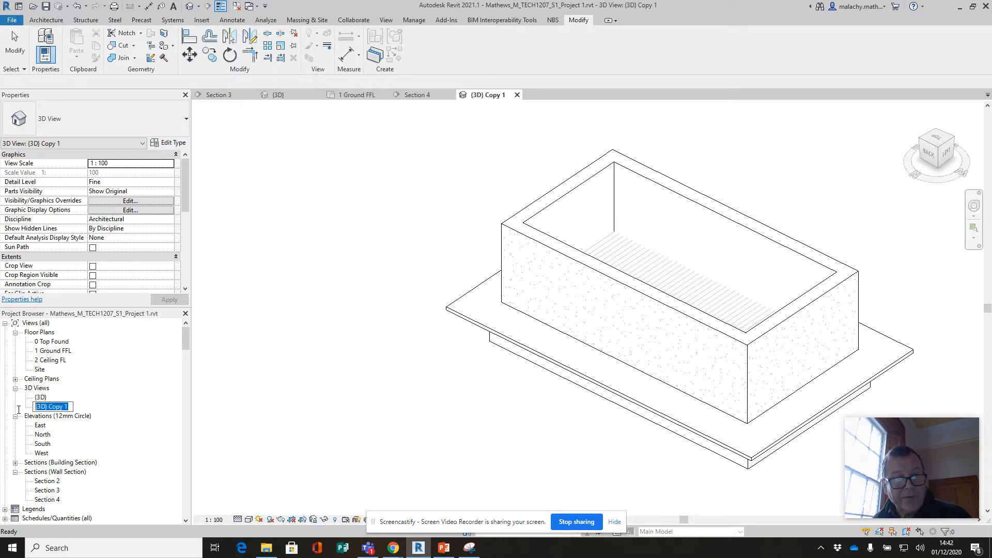
pyautogui.write('Se')
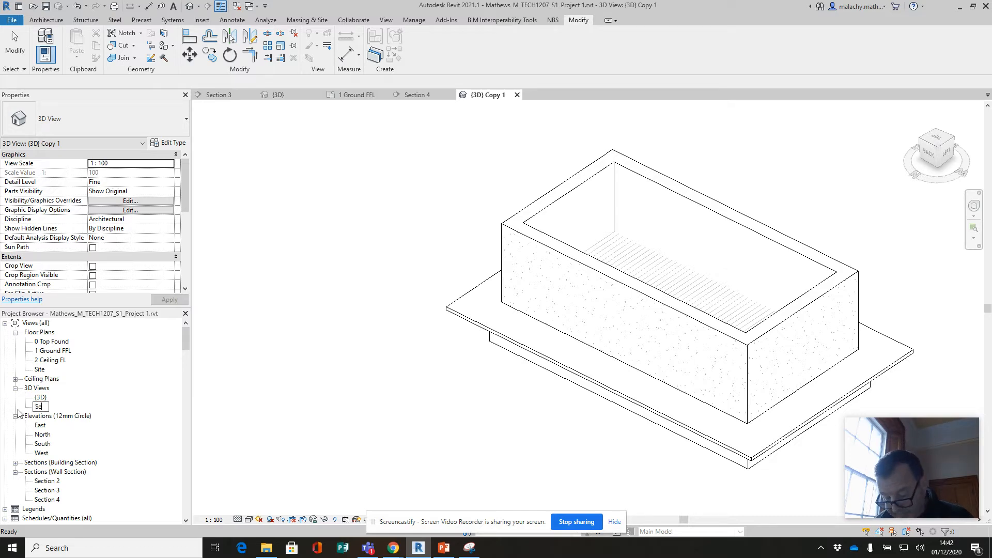
pyautogui.write('ction 3 D')
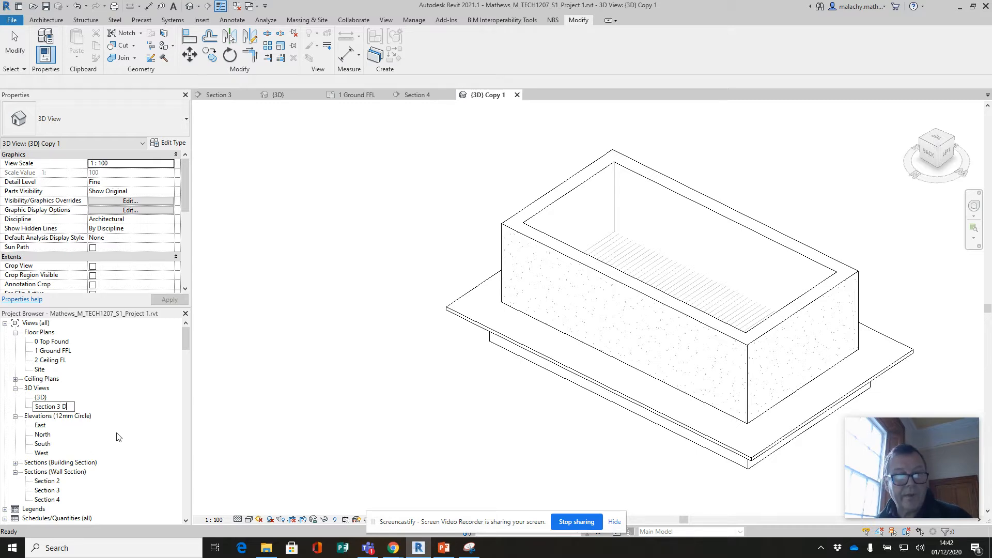
pyautogui.press('Return')
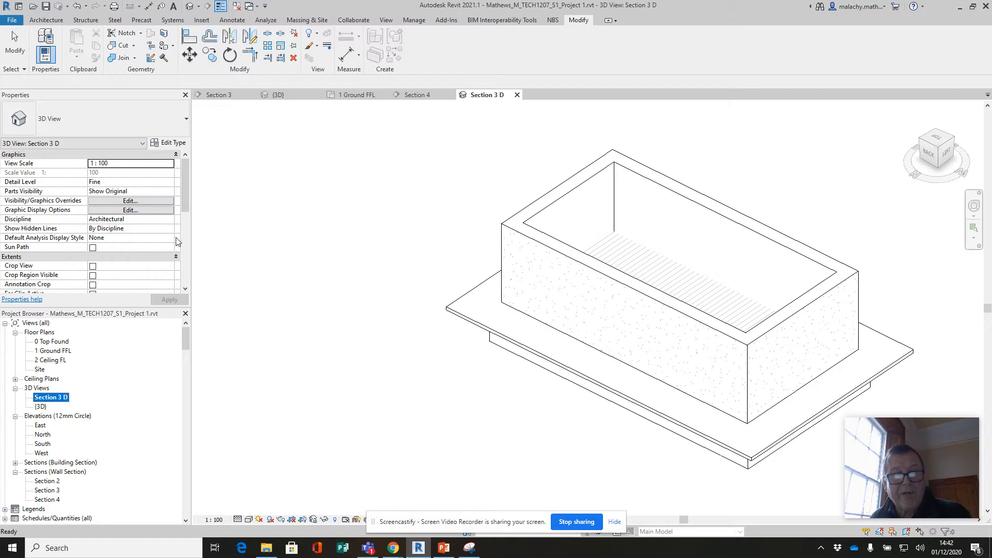
# - Enable the section box in the Section 3 D view and pull its short end face on the Left side inward to cut through the building
pyautogui.moveTo(188, 207); pyautogui.dragTo(188, 227)
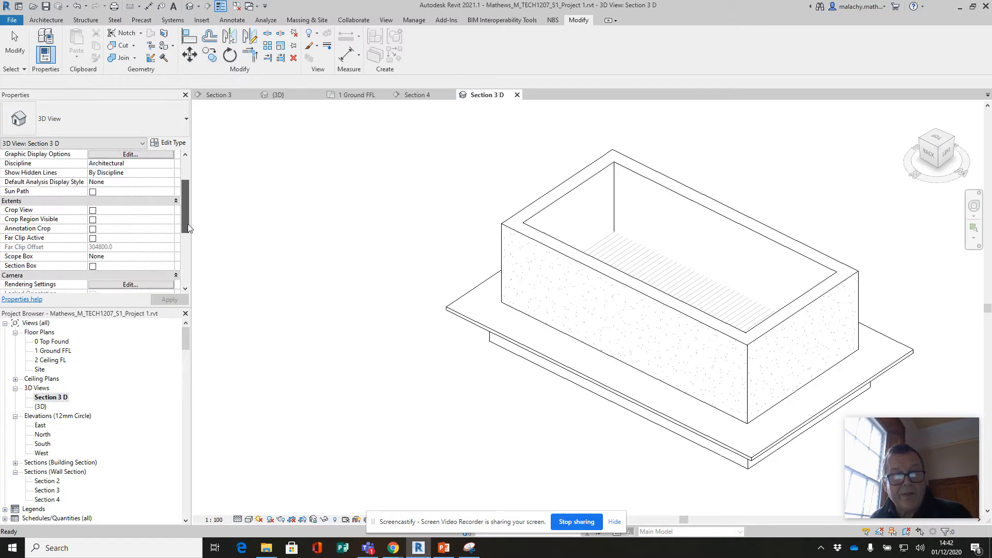
pyautogui.click(93, 266)
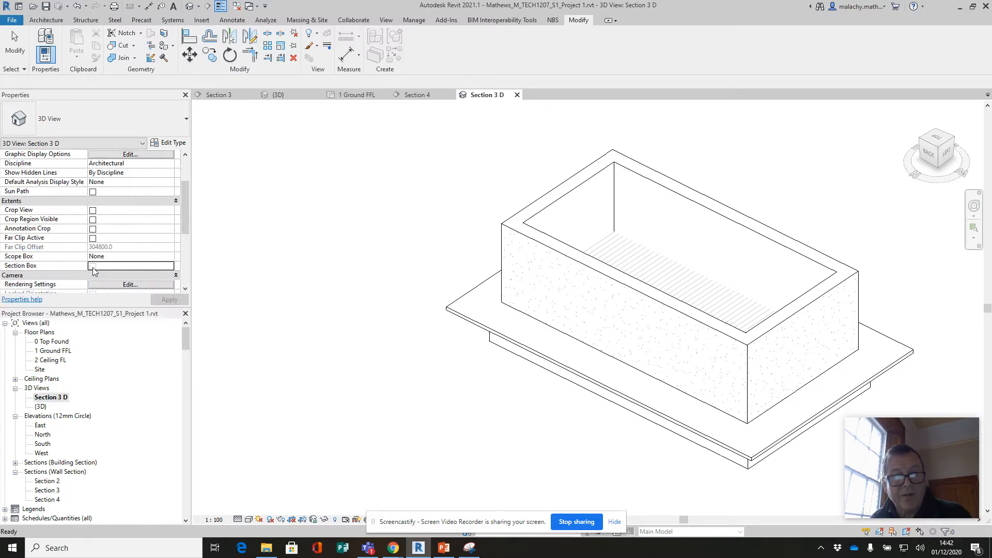
pyautogui.moveTo(398, 370); pyautogui.dragTo(335, 380, button='middle')
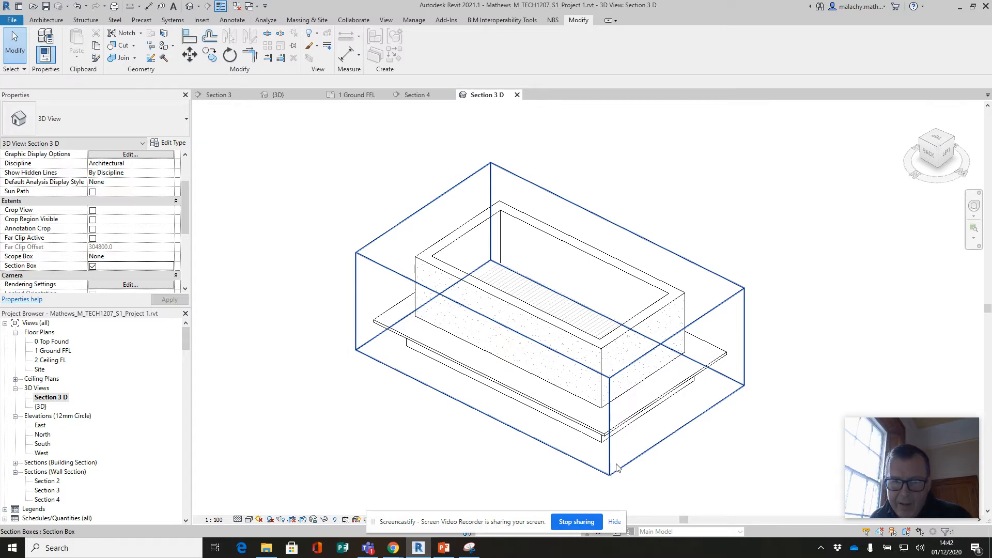
pyautogui.click(663, 441)
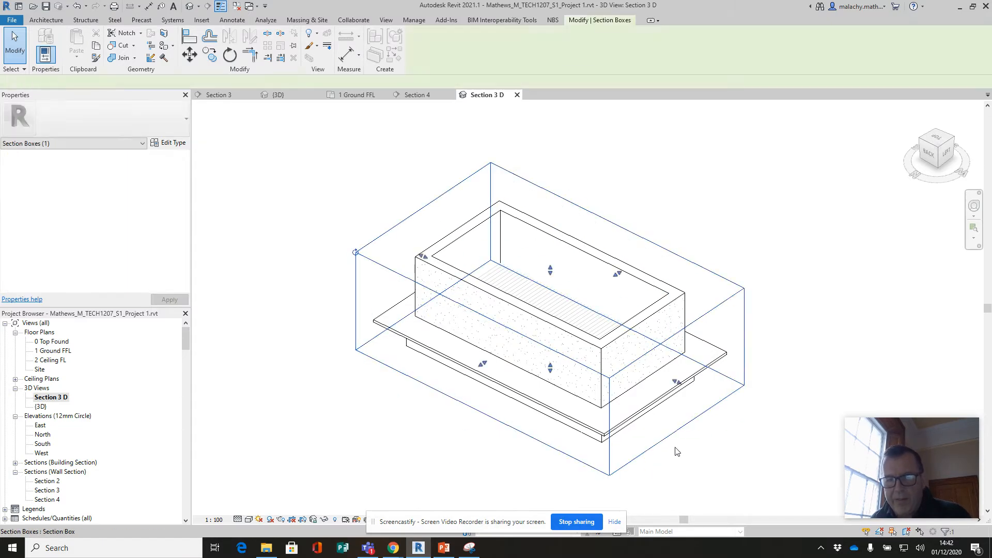
pyautogui.moveTo(675, 383); pyautogui.dragTo(627, 391)
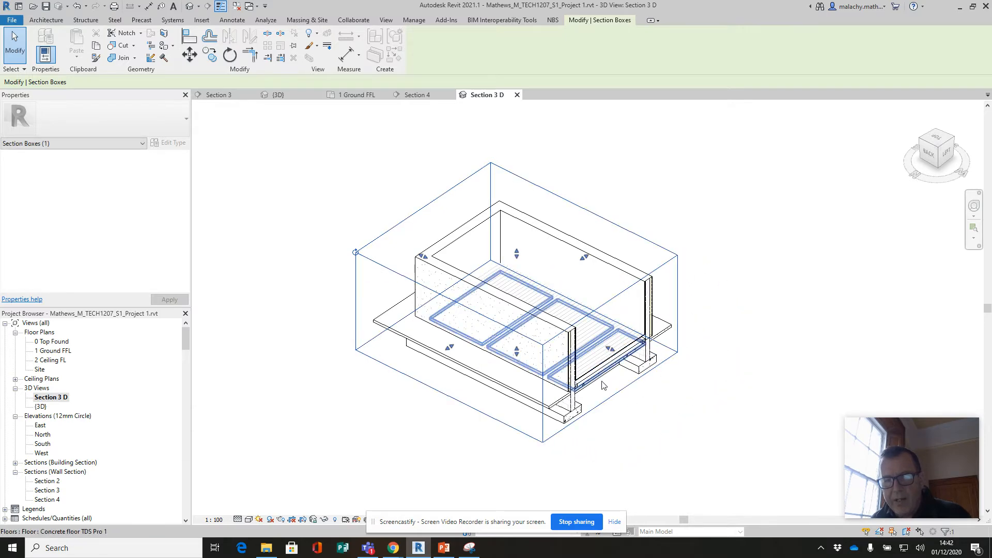
# - Pull the section box's long face on the Back side inward to cut through the floor and sleeper walls
pyautogui.scroll(5, 605, 398)
pyautogui.scroll(-5, 604, 399)
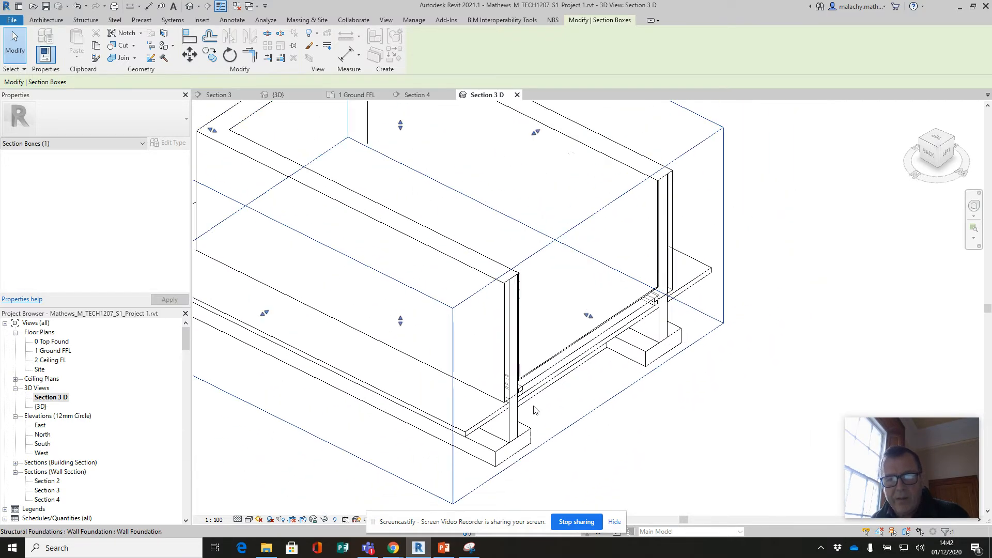
pyautogui.moveTo(265, 311); pyautogui.dragTo(340, 269)
pyautogui.scroll(4, 517, 371)
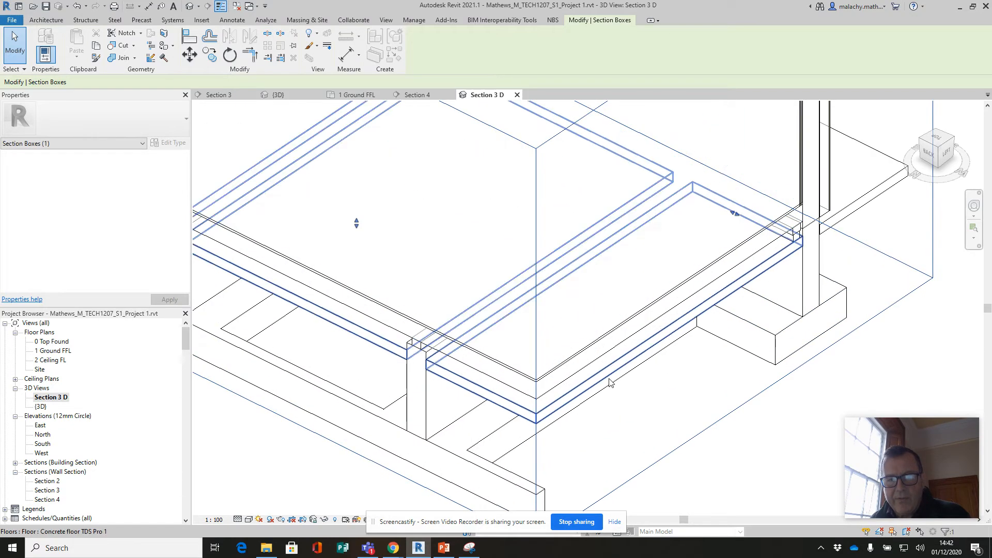
pyautogui.click(332, 487)
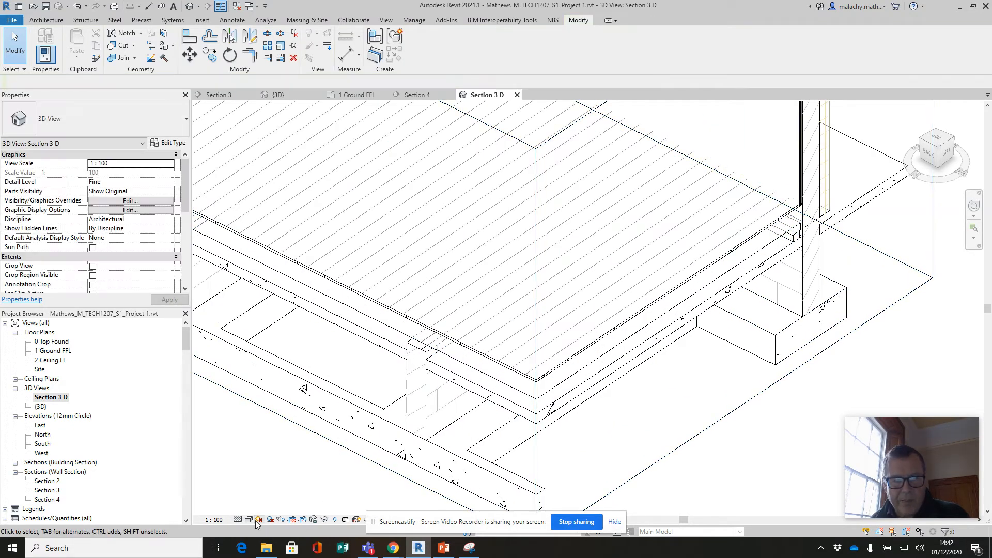
# - Set the Section 3 D view to the Shaded visual style and inspect the timber wall plates on the sleeper walls
pyautogui.click(249, 519)
pyautogui.click(266, 488)
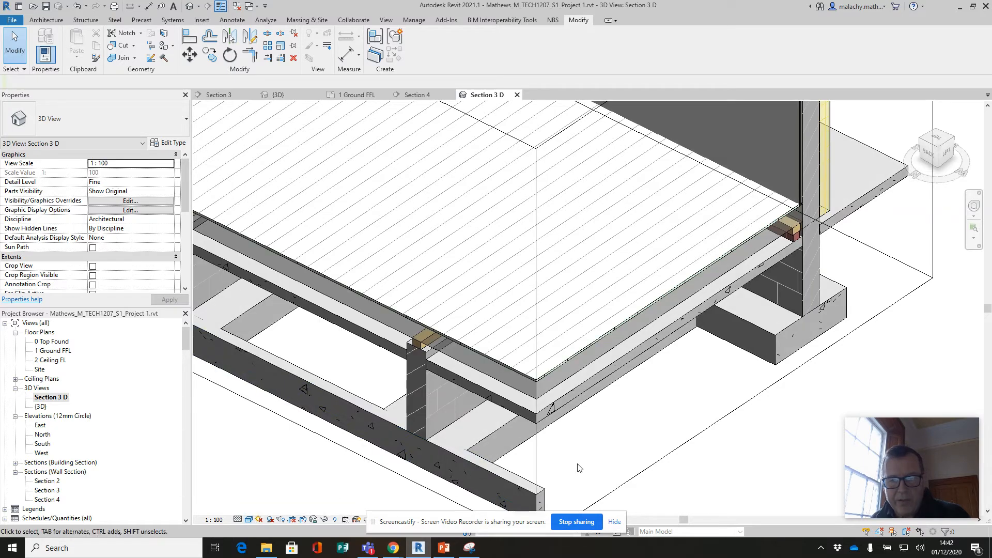
pyautogui.scroll(3, 429, 347)
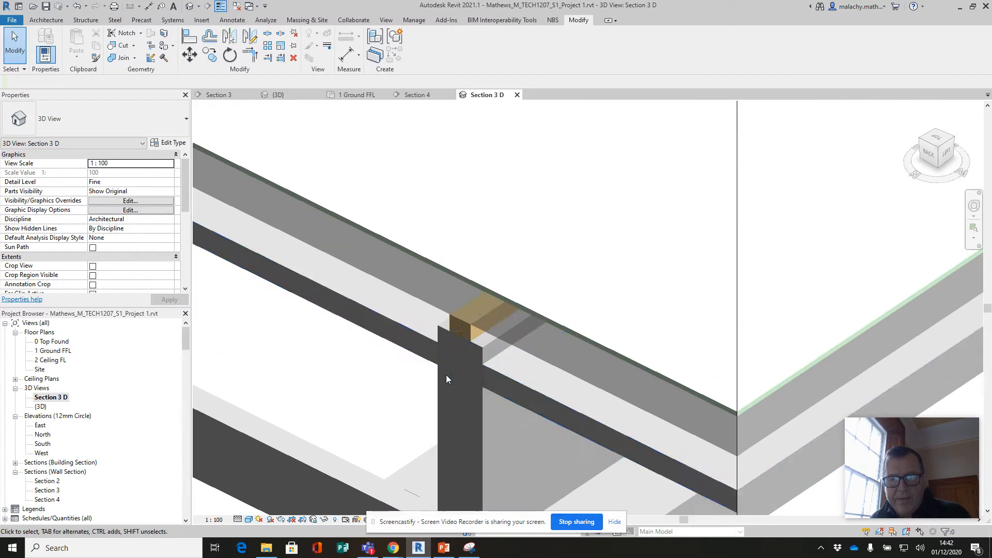
pyautogui.scroll(2, 446, 374)
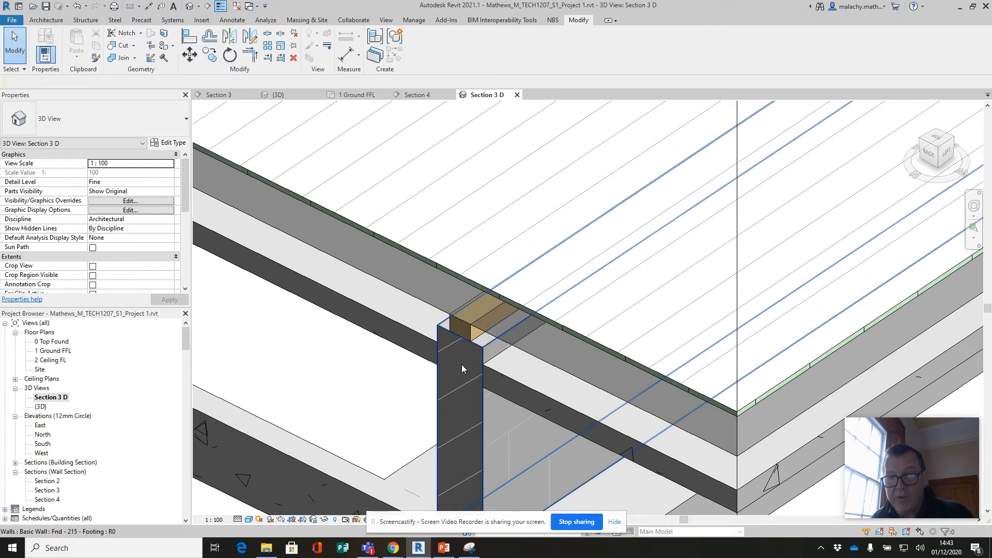
pyautogui.scroll(-4, 461, 364)
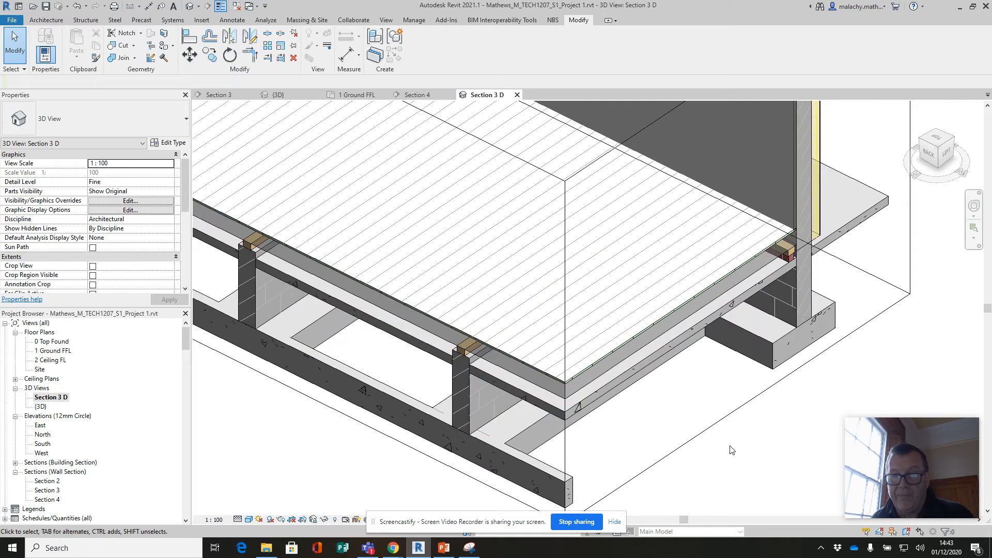
pyautogui.scroll(-3, 730, 449)
pyautogui.scroll(2, 715, 465)
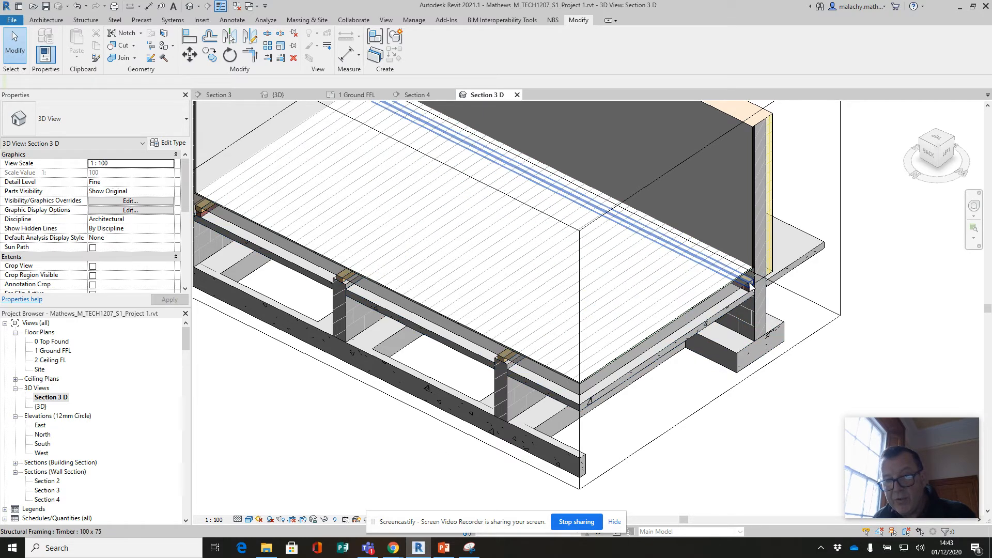
# - In the 1 Ground FFL floor plan, start a structural beam and duplicate the Timber 100 x 75 type as "50 x 175"
pyautogui.doubleClick(58, 350)
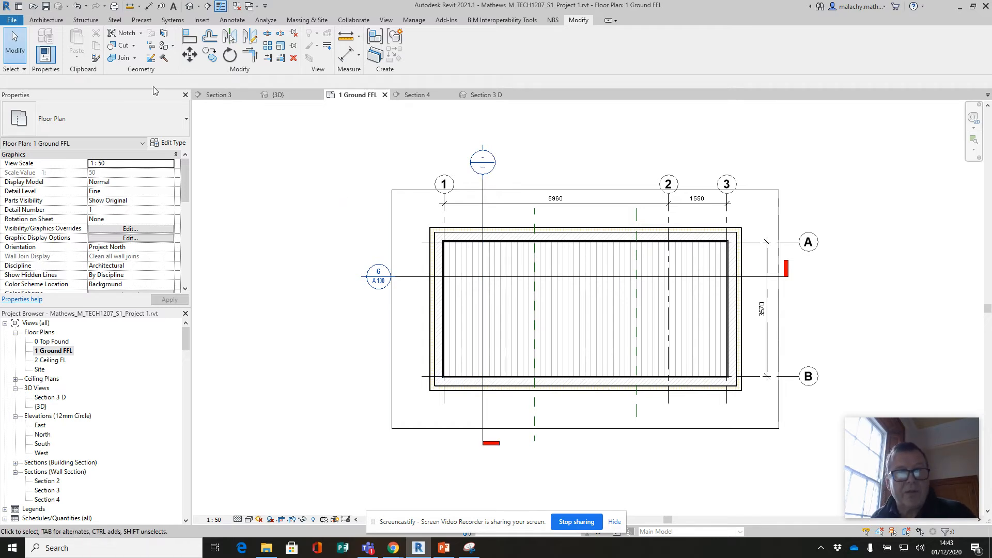
pyautogui.click(86, 21)
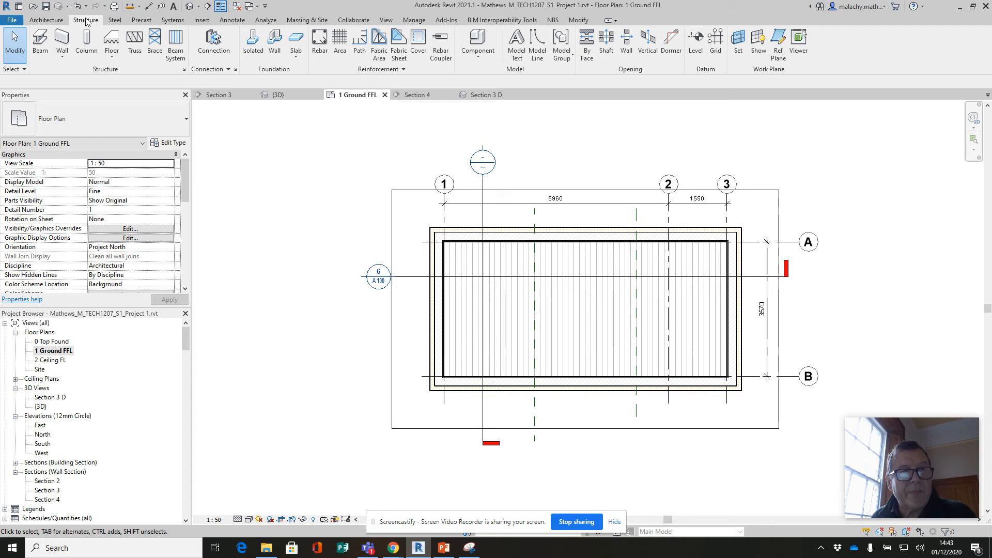
pyautogui.click(40, 41)
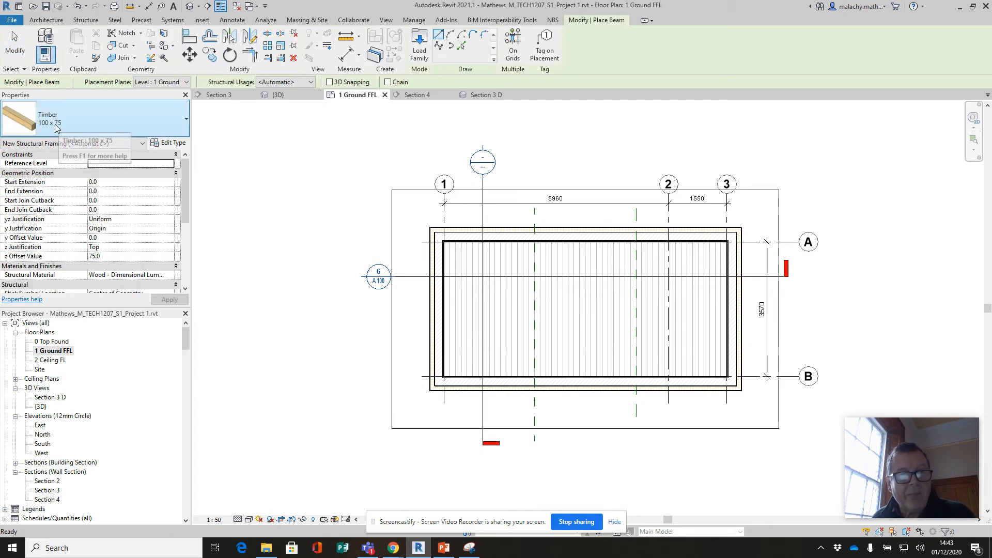
pyautogui.click(170, 143)
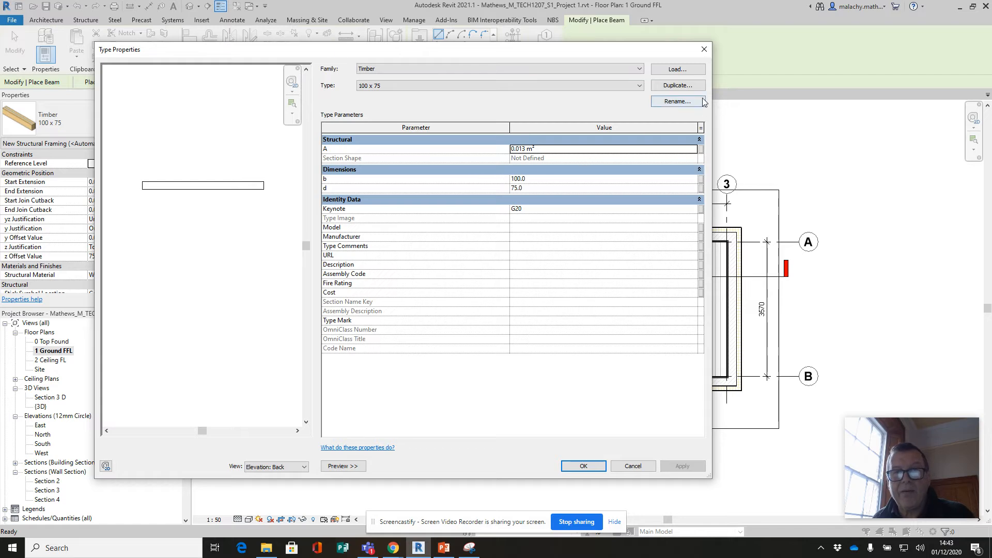
pyautogui.click(682, 86)
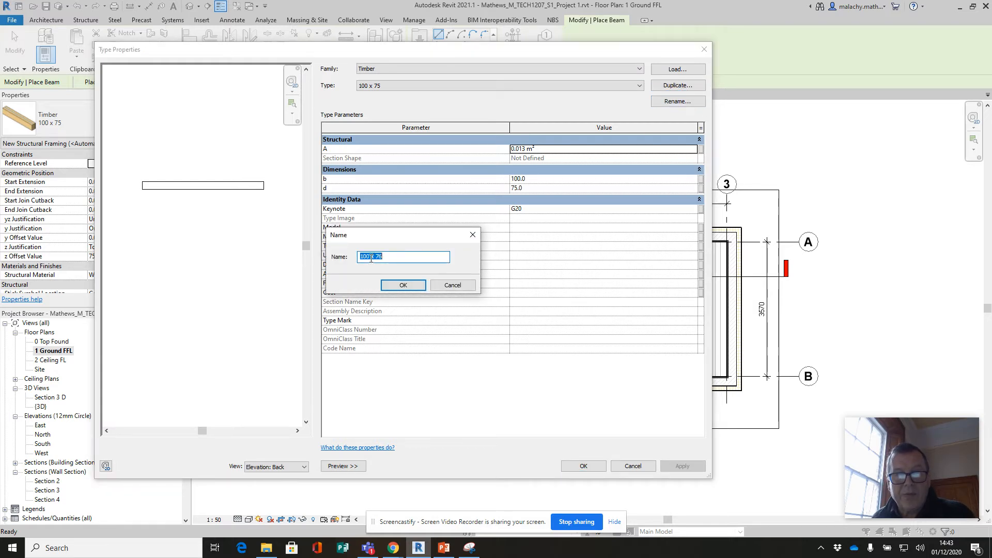
pyautogui.moveTo(370, 258); pyautogui.dragTo(360, 259)
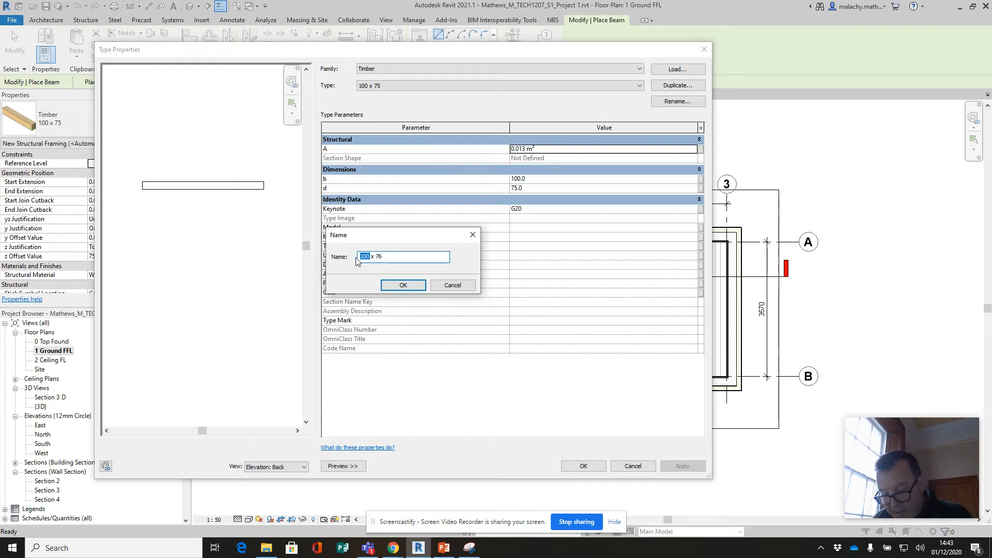
pyautogui.write('50')
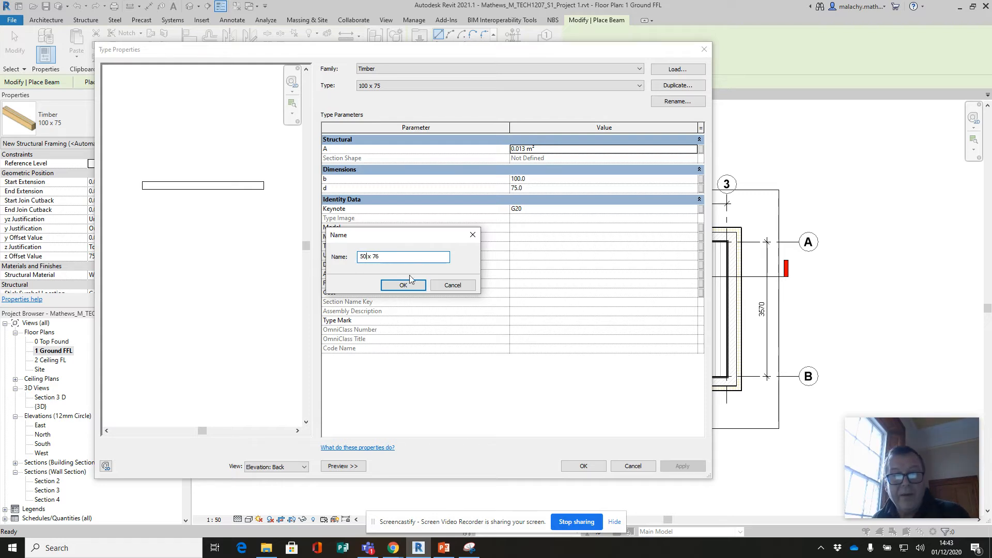
pyautogui.press('BackSpace')
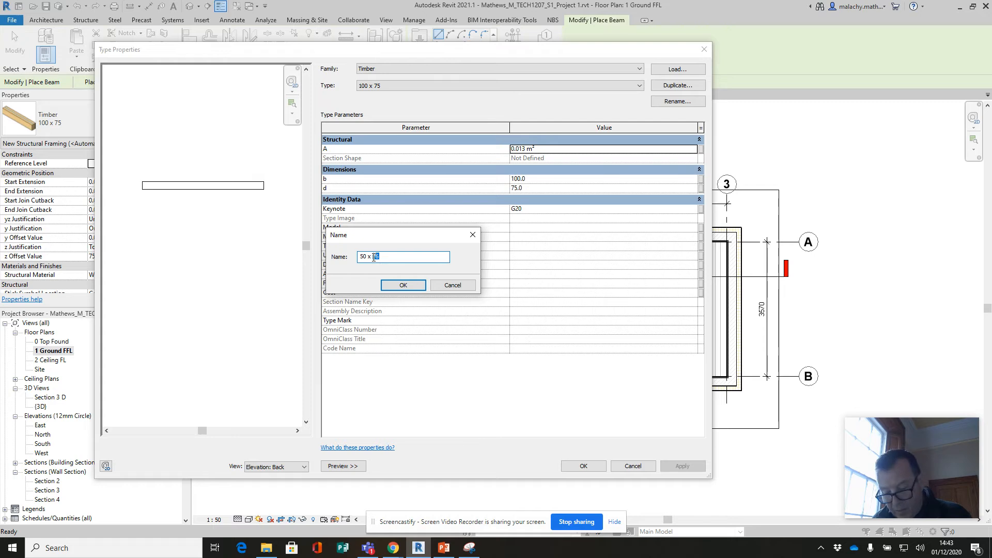
pyautogui.write('175')
pyautogui.click(411, 287)
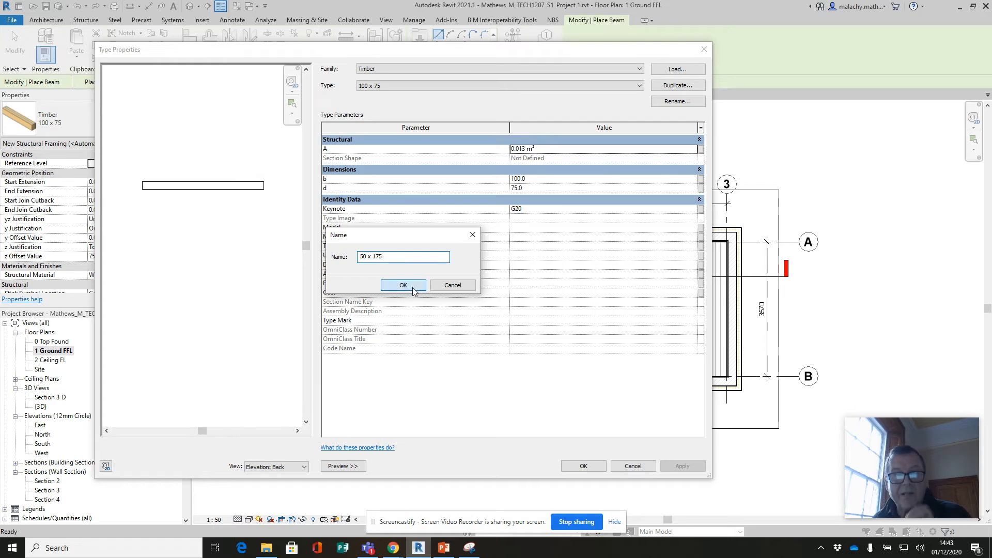
# - Set the 50 x 175 timber type's b to 50 and d to 100, and preview it in the {3D}1 view
pyautogui.click(537, 180)
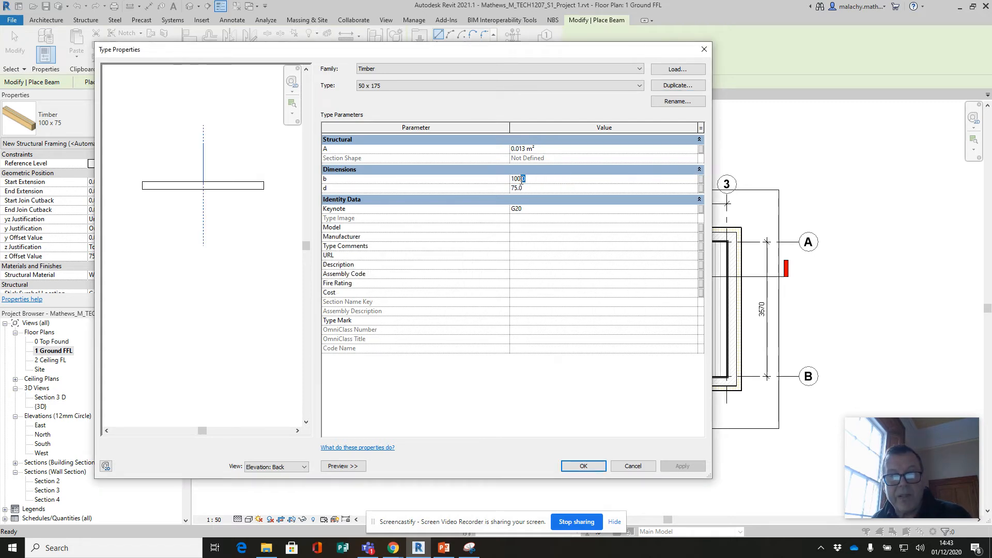
pyautogui.write('50')
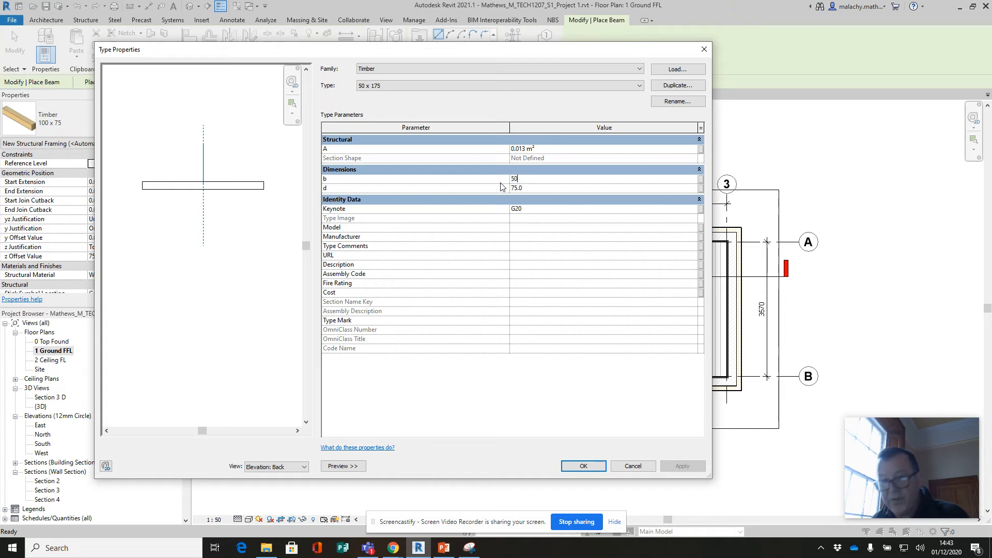
pyautogui.click(527, 189)
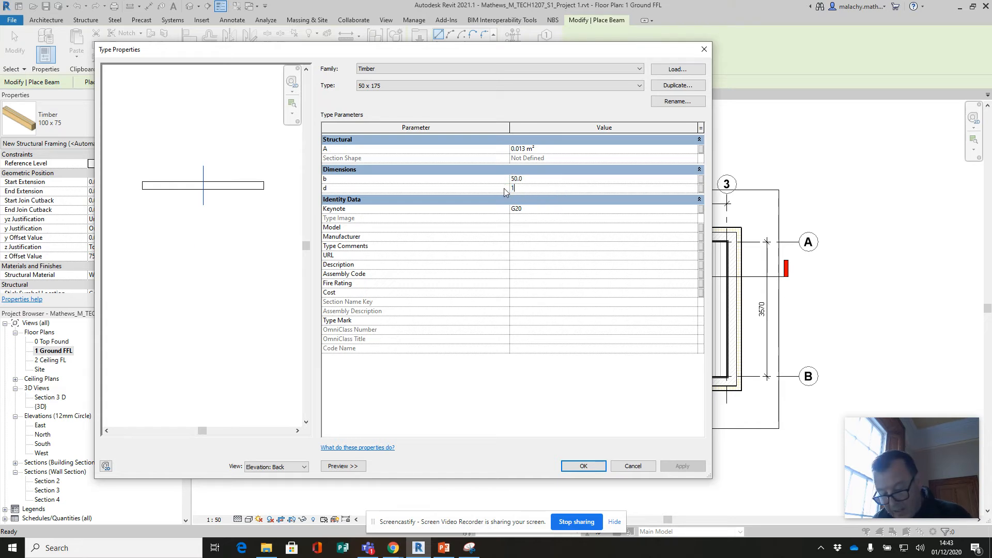
pyautogui.write('00')
pyautogui.click(270, 467)
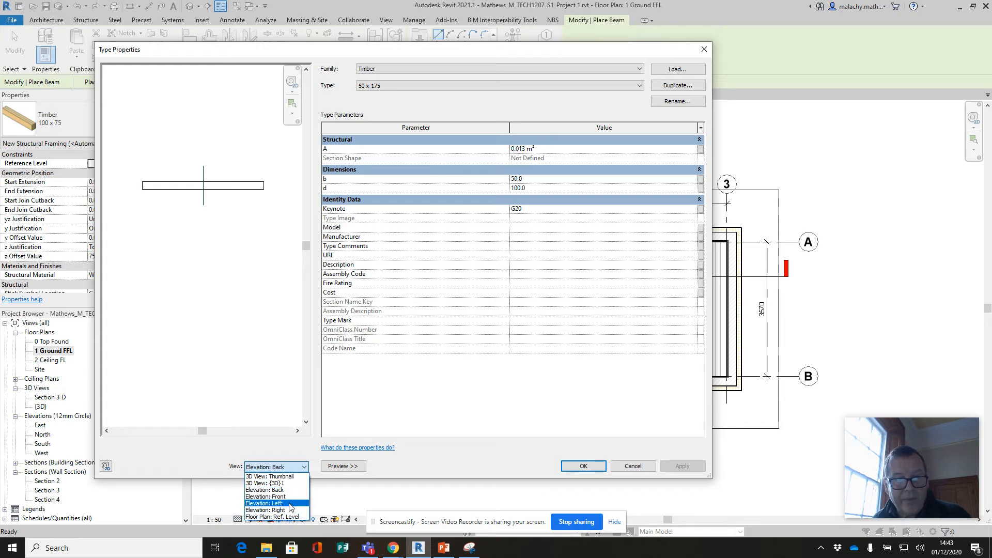
pyautogui.click(283, 483)
pyautogui.scroll(5, 169, 308)
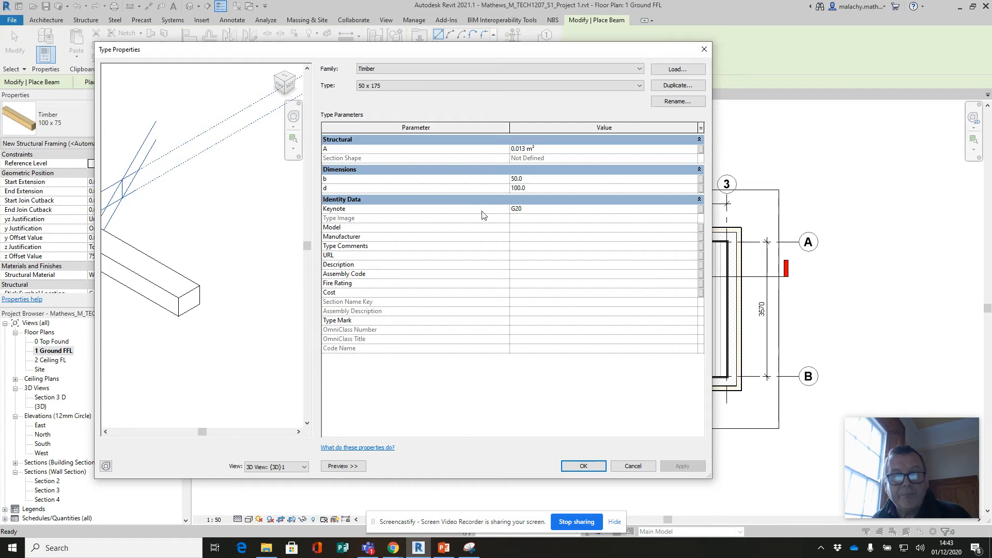
pyautogui.click(584, 467)
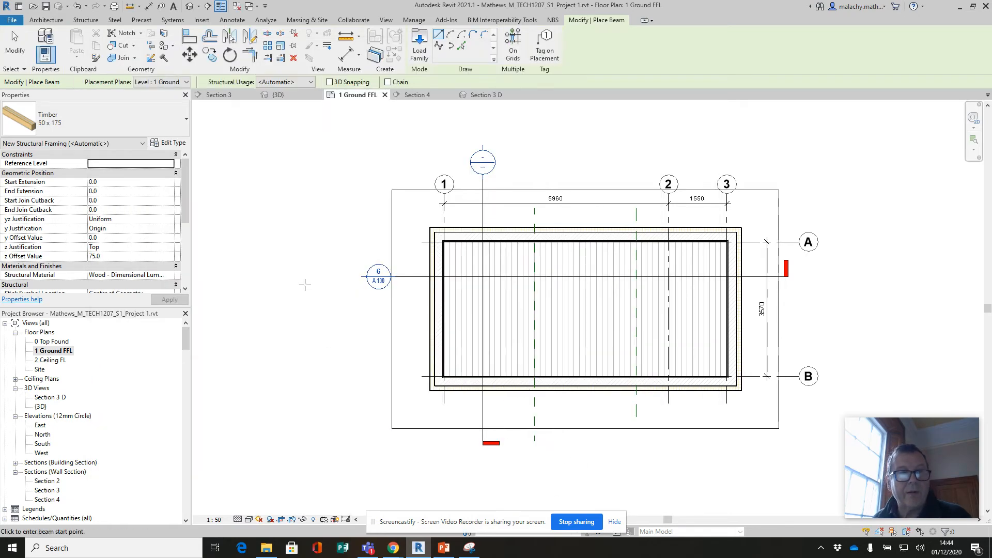
# - Correct the 50 x 175 timber type's d dimension to 175 and check its shape in the 3D preview
pyautogui.click(168, 142)
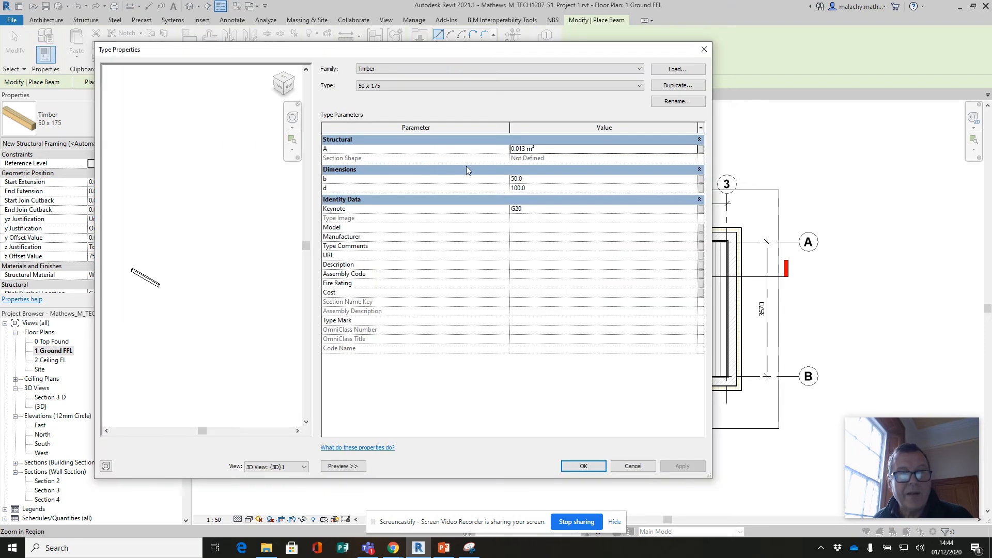
pyautogui.click(522, 188)
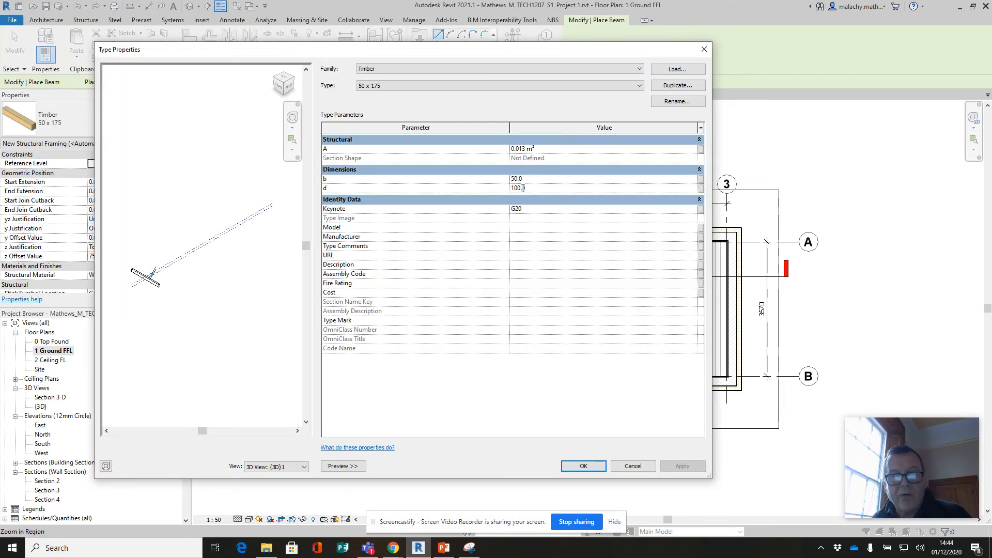
pyautogui.press('BackSpace')
pyautogui.press('BackSpace')
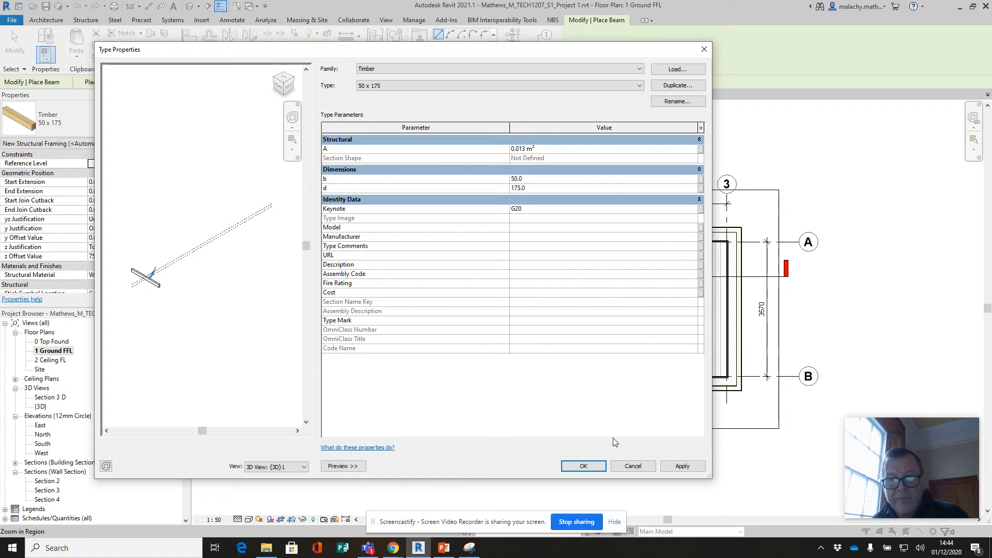
pyautogui.click(683, 467)
pyautogui.scroll(1, 157, 289)
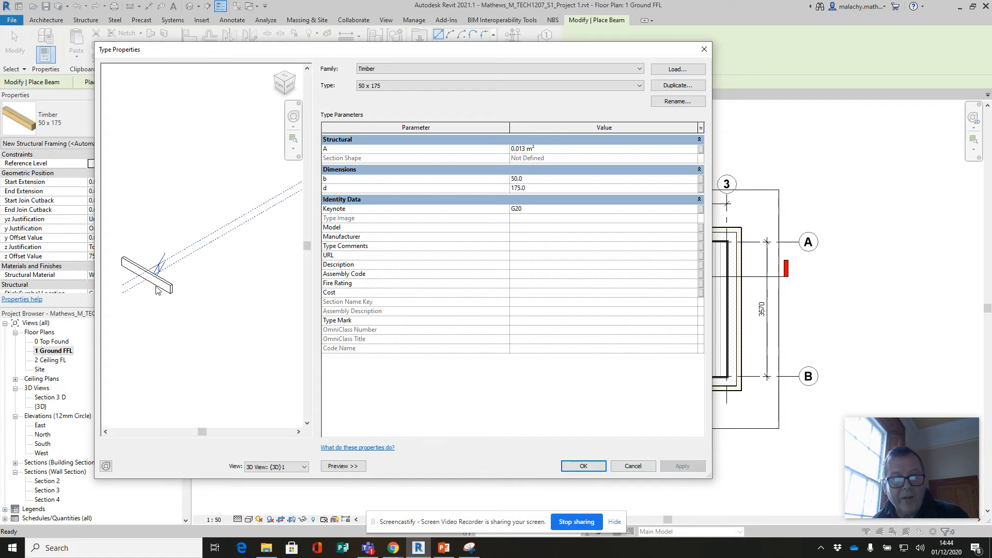
pyautogui.scroll(3, 158, 289)
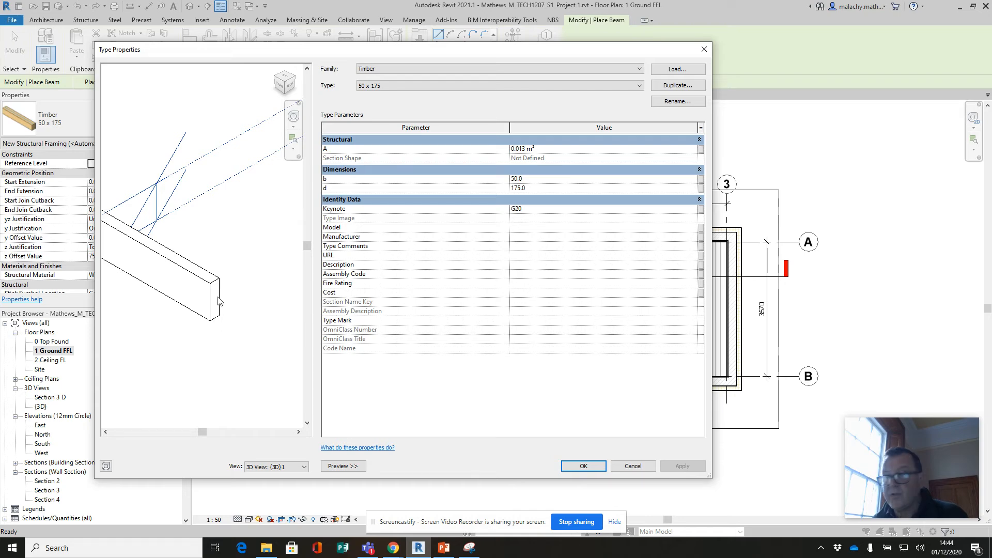
pyautogui.click(583, 466)
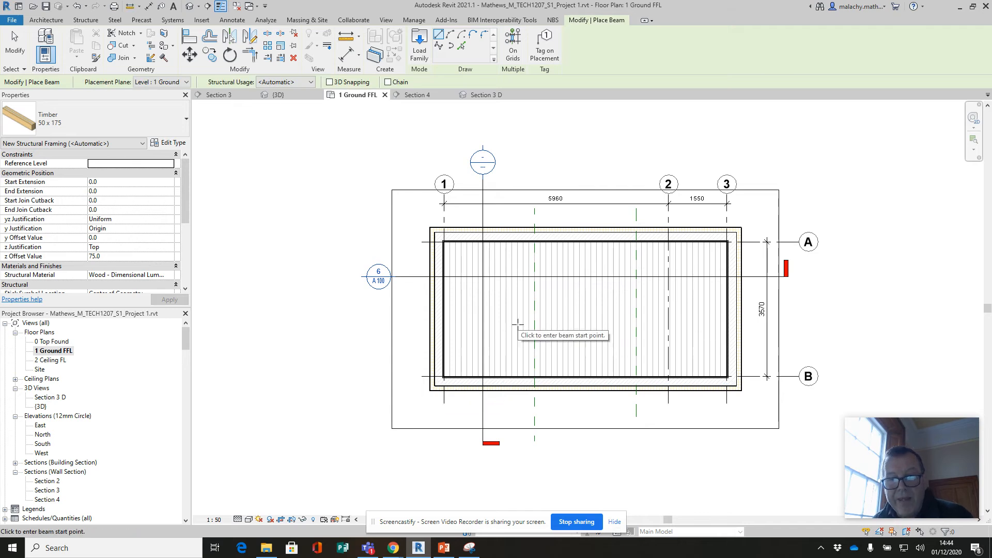
# - Place a 50 x 175 timber beam with z offset 225, about 7470 mm long, just inside grid A from grid 1 to grid 3
pyautogui.click(102, 255)
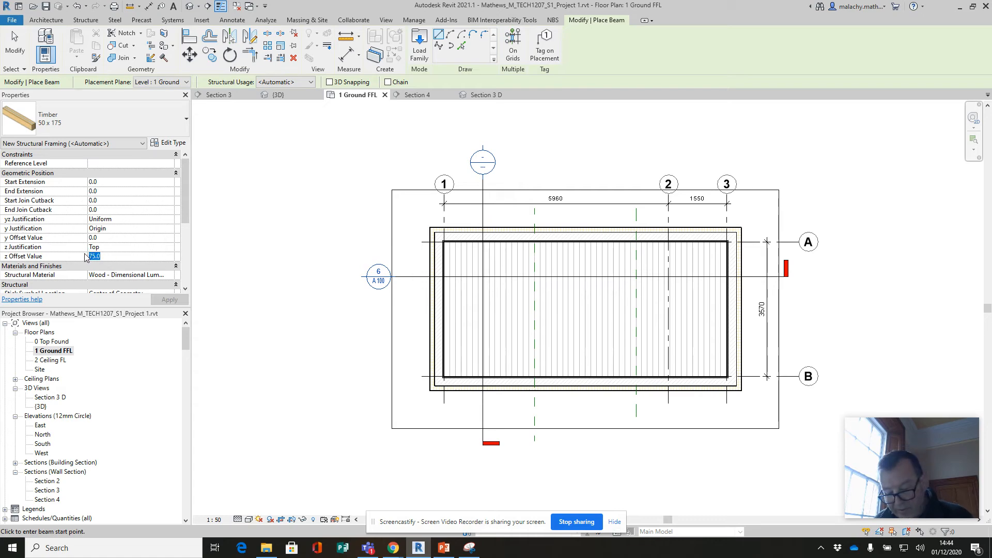
pyautogui.write('22')
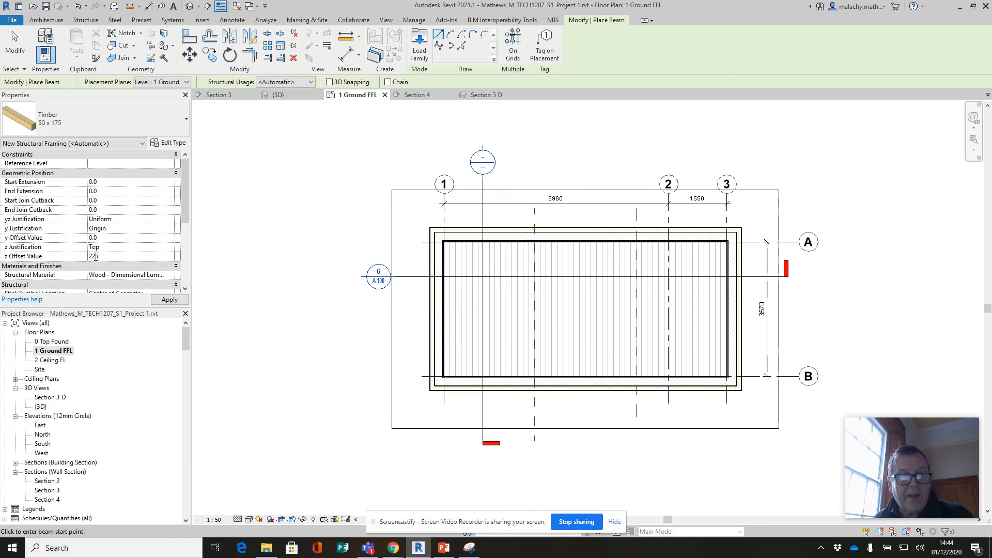
pyautogui.scroll(4, 434, 263)
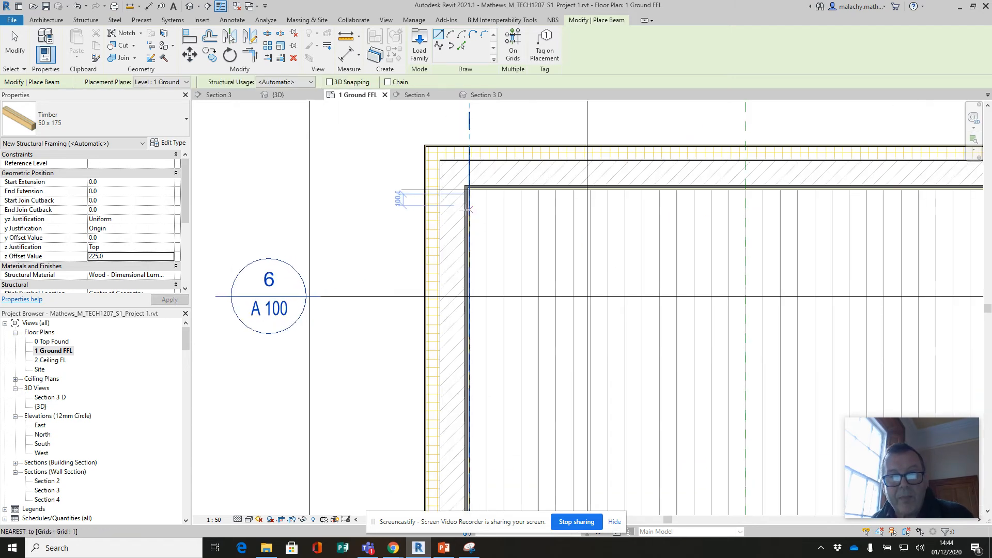
pyautogui.click(468, 209)
pyautogui.scroll(-5, 532, 222)
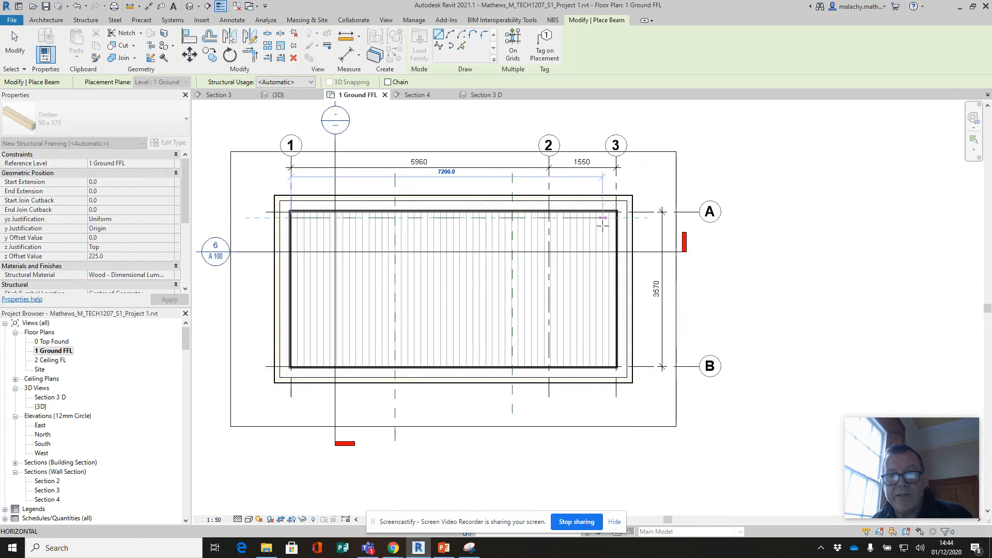
pyautogui.scroll(2, 602, 224)
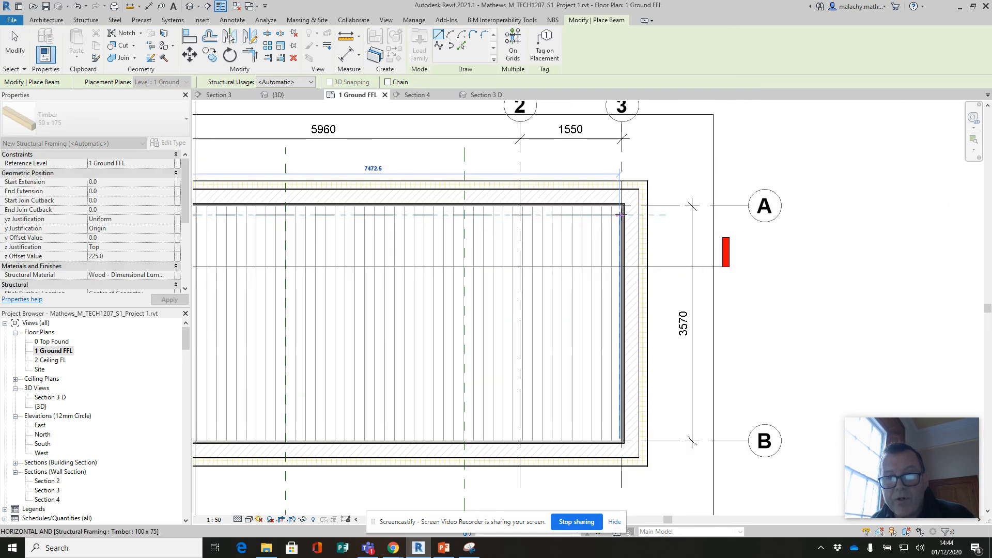
pyautogui.click(620, 215)
pyautogui.press('Escape')
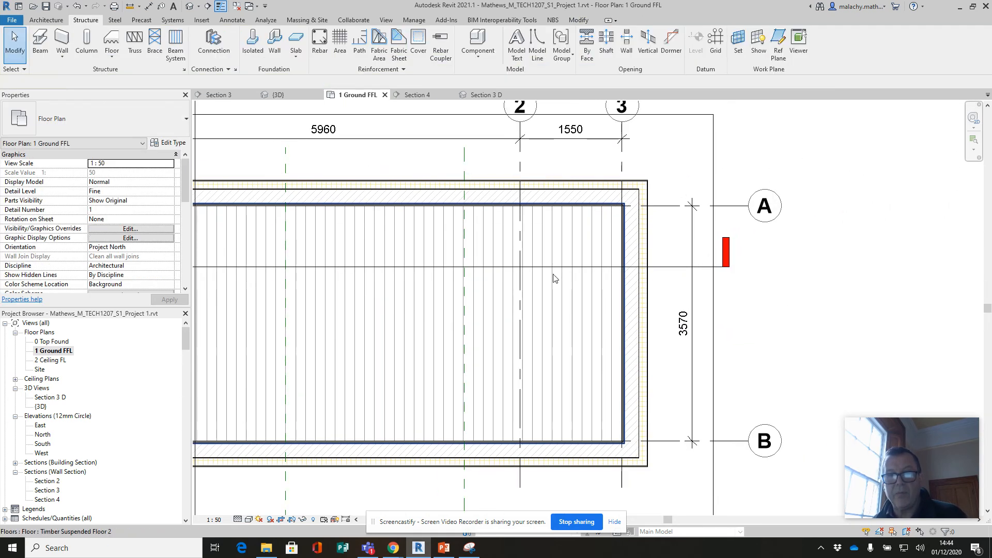
# - In the Section 3 D view, move the section box's front face back towards the rear wall and inspect the timber joist on the wall plates
pyautogui.click(480, 95)
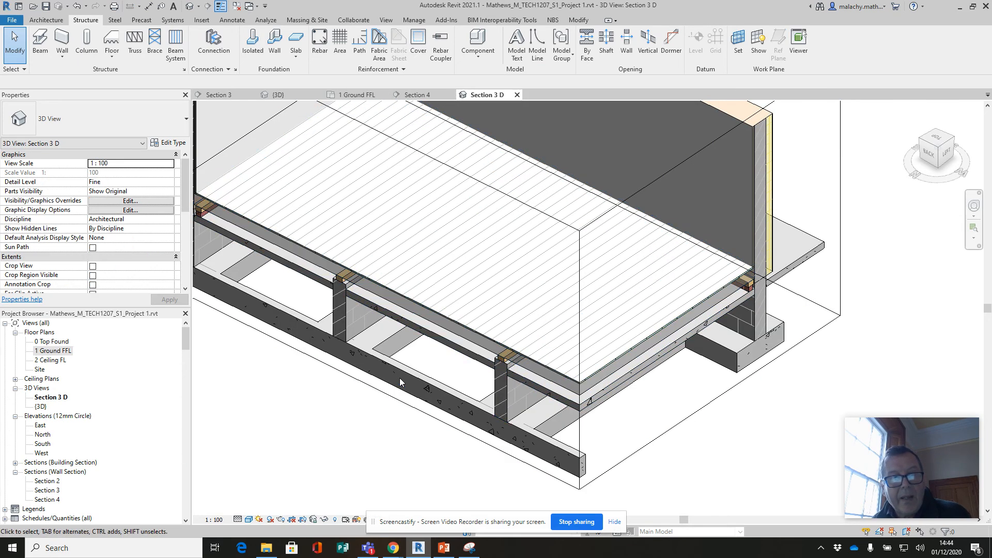
pyautogui.scroll(-2, 508, 354)
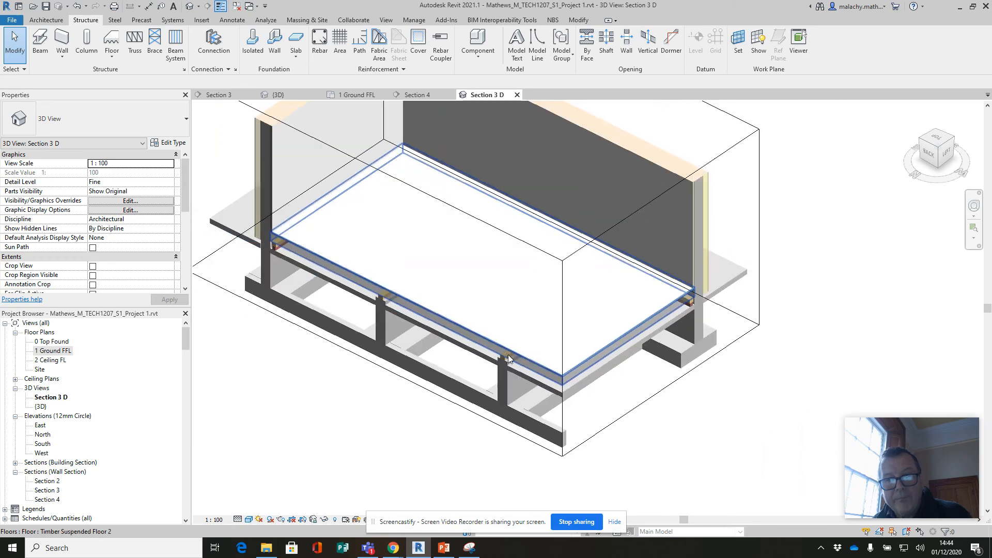
pyautogui.scroll(-1, 594, 259)
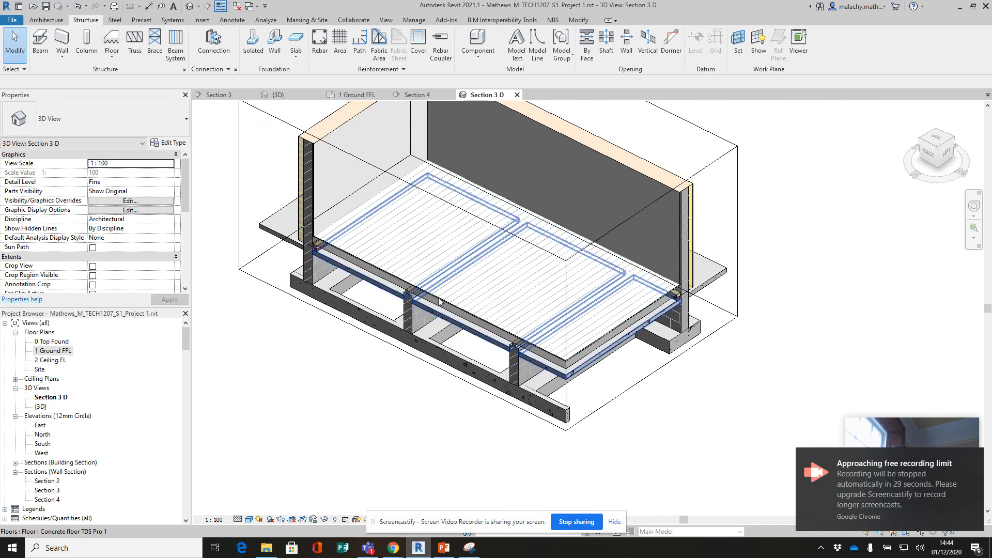
pyautogui.click(519, 237)
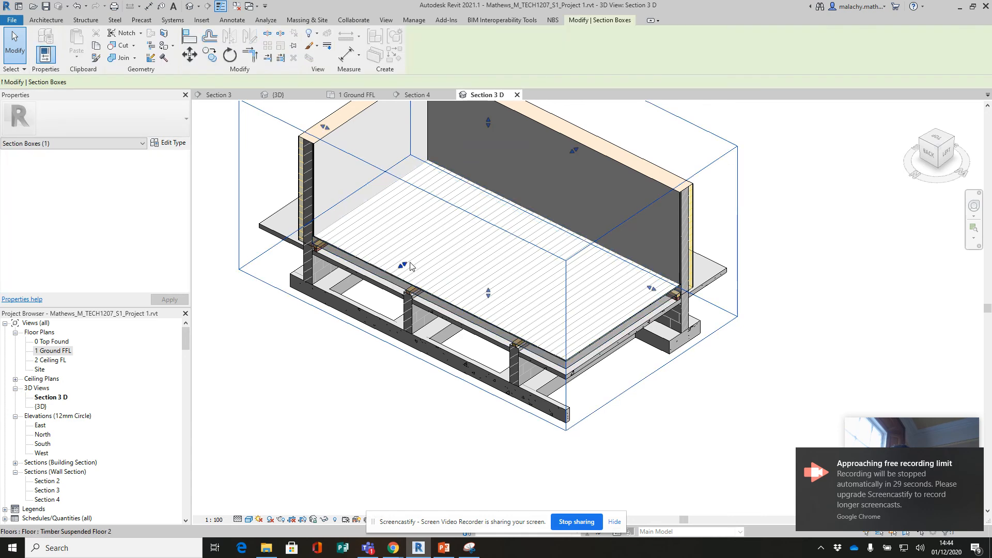
pyautogui.moveTo(465, 225); pyautogui.dragTo(509, 195)
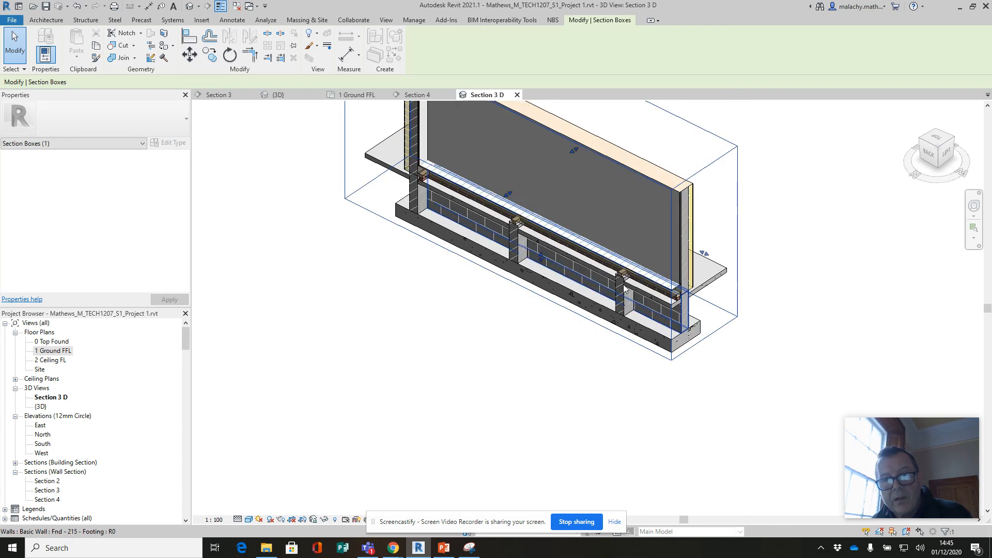
pyautogui.scroll(6, 625, 291)
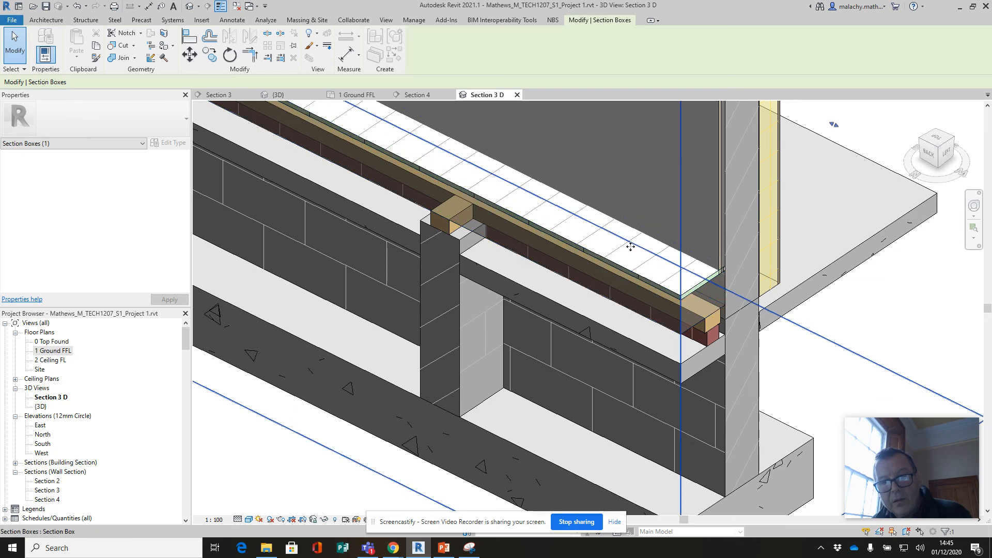
pyautogui.scroll(-6, 633, 243)
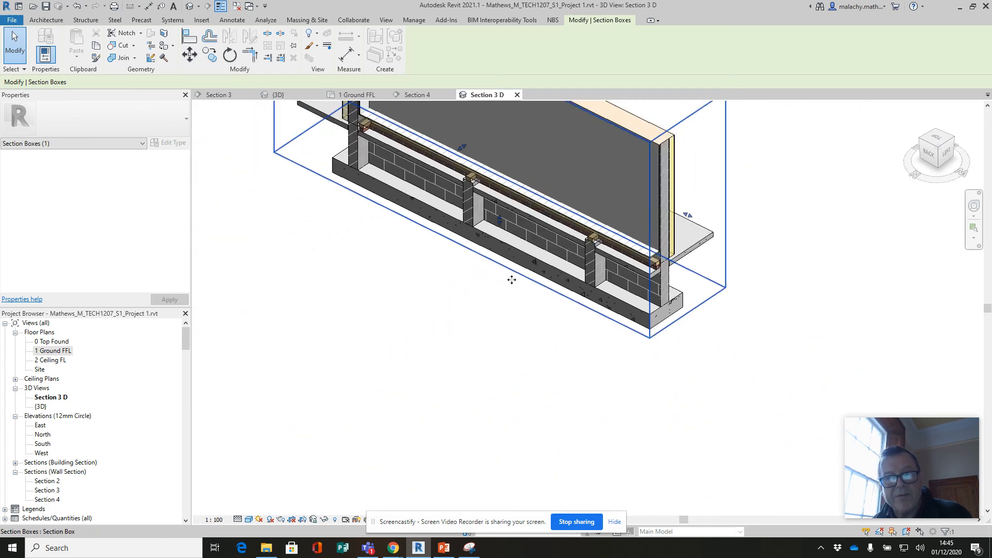